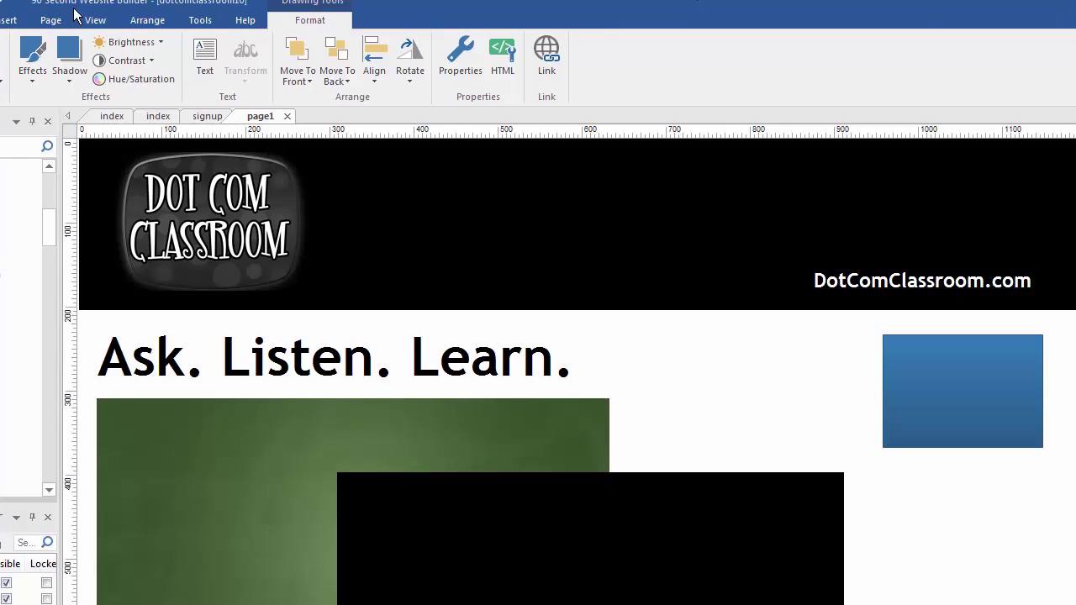
Add a responsive breakpoint to page1 with a maximum width of 768 px and no orientation
left_click(51, 7)
left_click(598, 67)
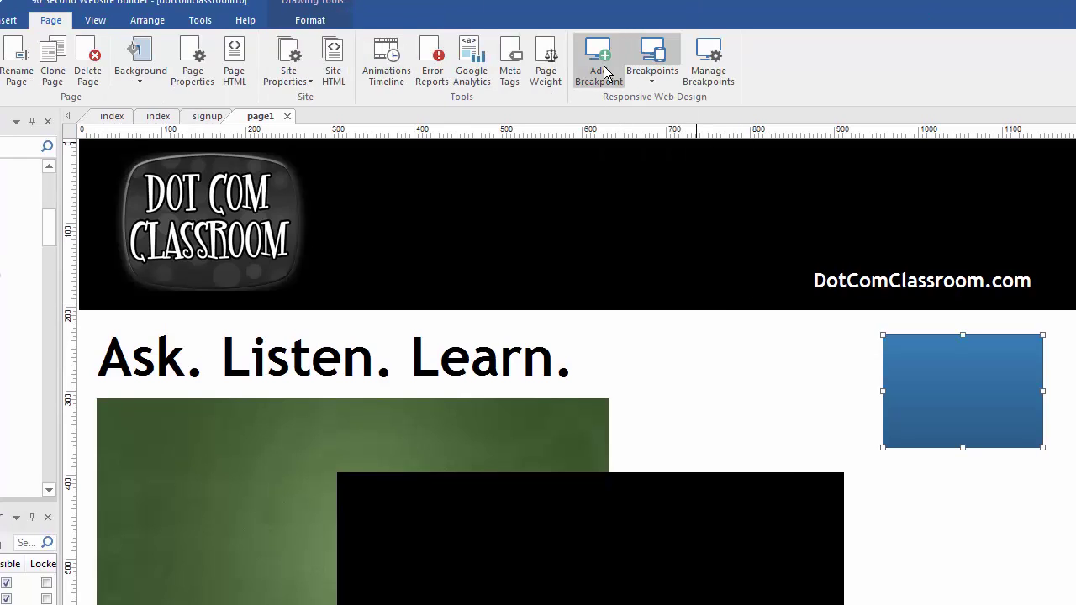
left_click(714, 426)
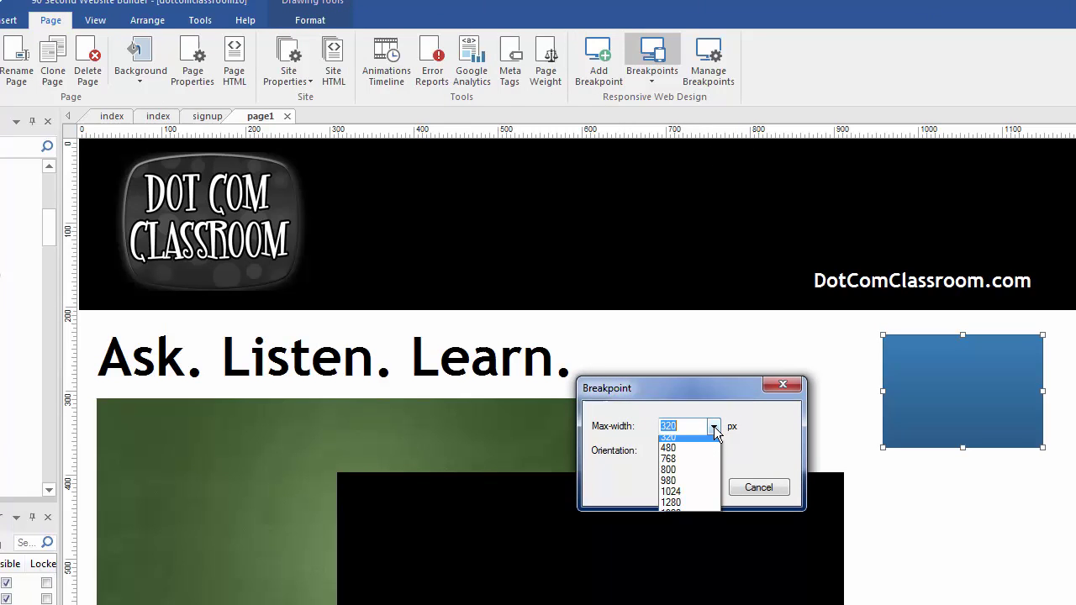
left_click(686, 462)
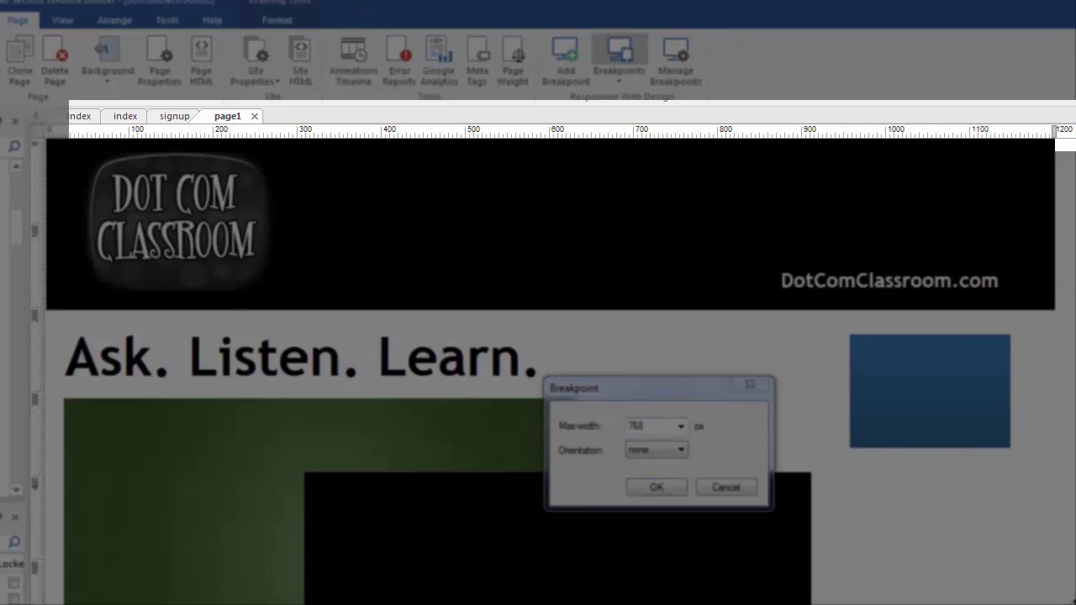
left_click(655, 489)
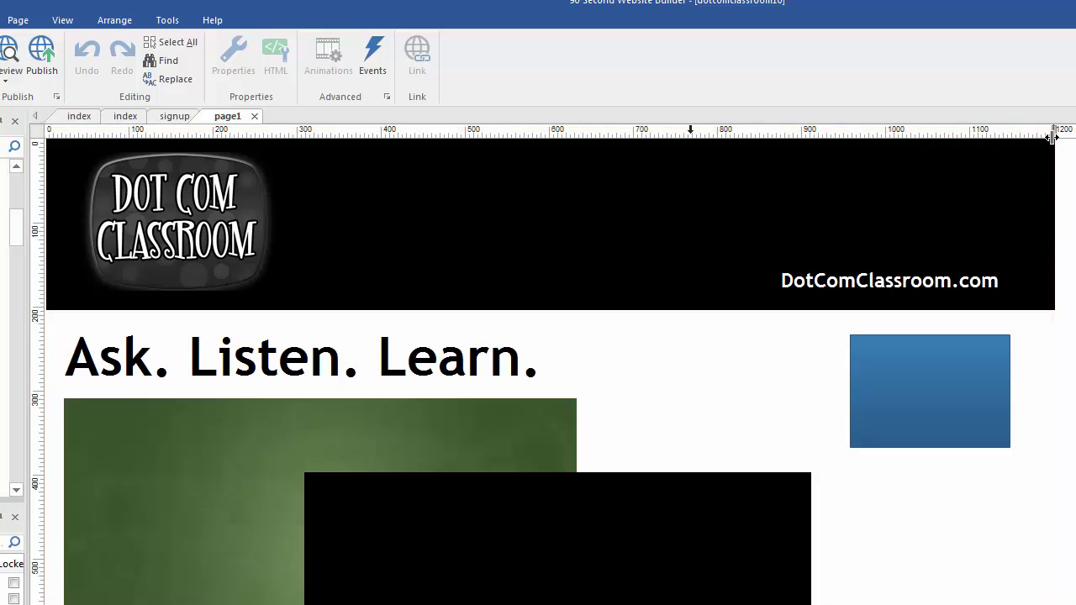
Open the 768 px layout of page1 and add another breakpoint with a maximum width of 320 px and no orientation
left_click(692, 140)
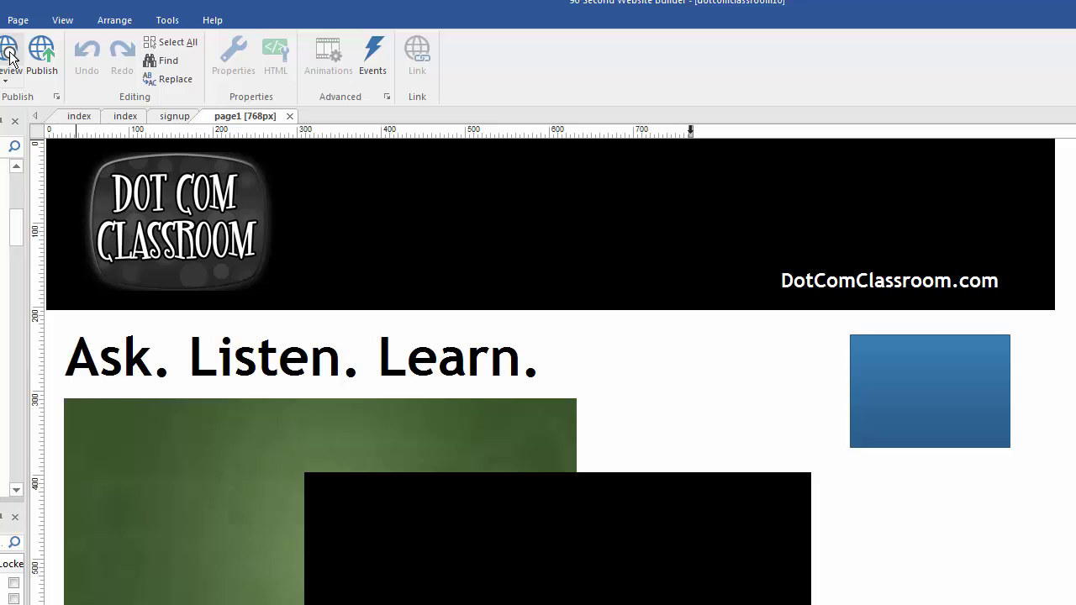
left_click(17, 19)
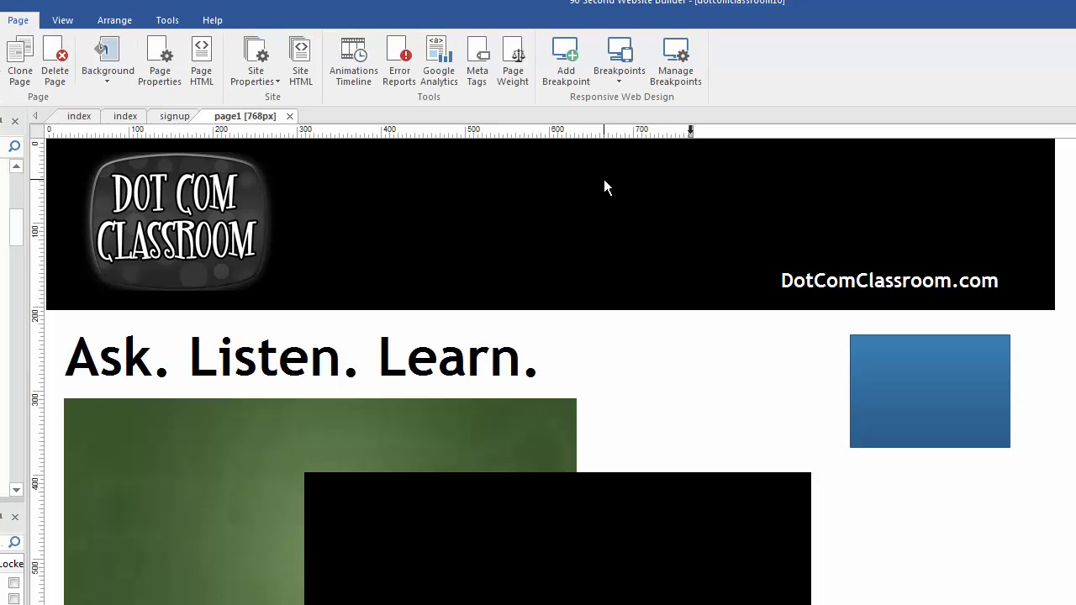
left_click(565, 63)
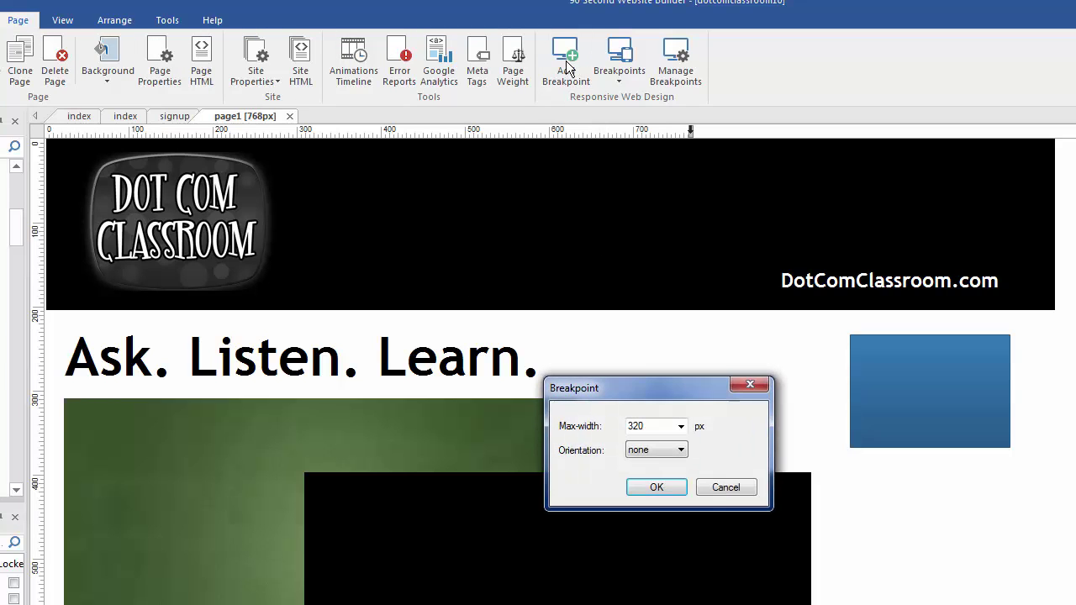
left_click(657, 488)
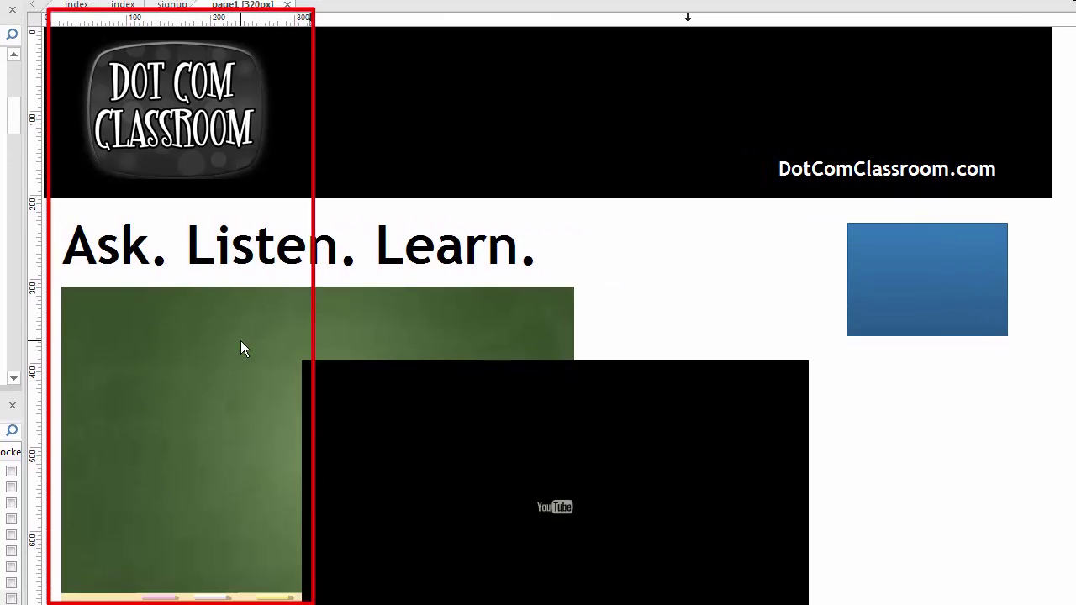
Compare page1 across its 320 px, 768 px and default full-width layouts
left_click(311, 21)
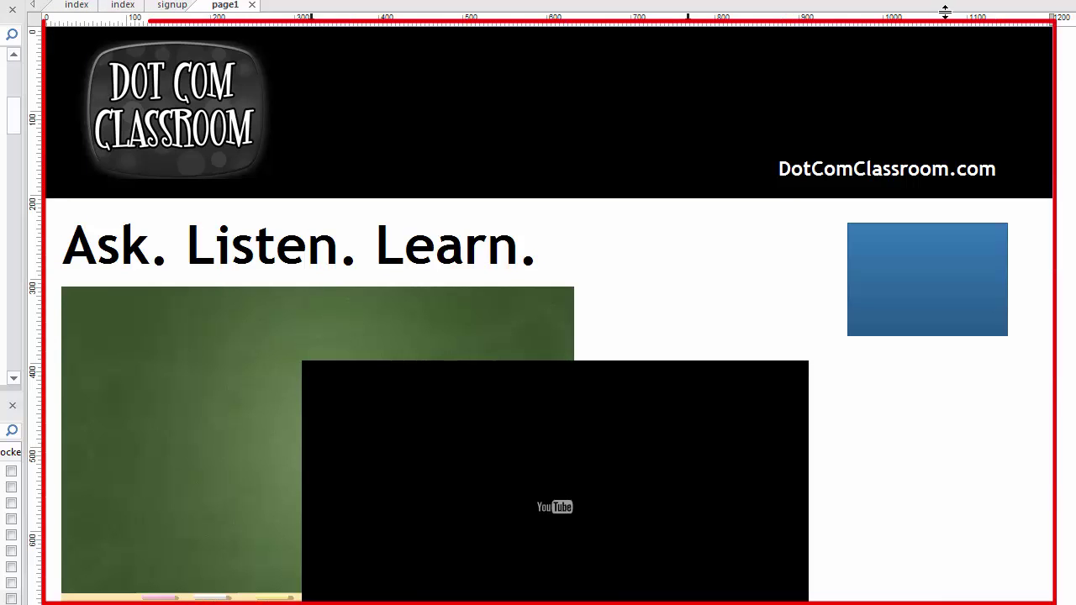
left_click(312, 20)
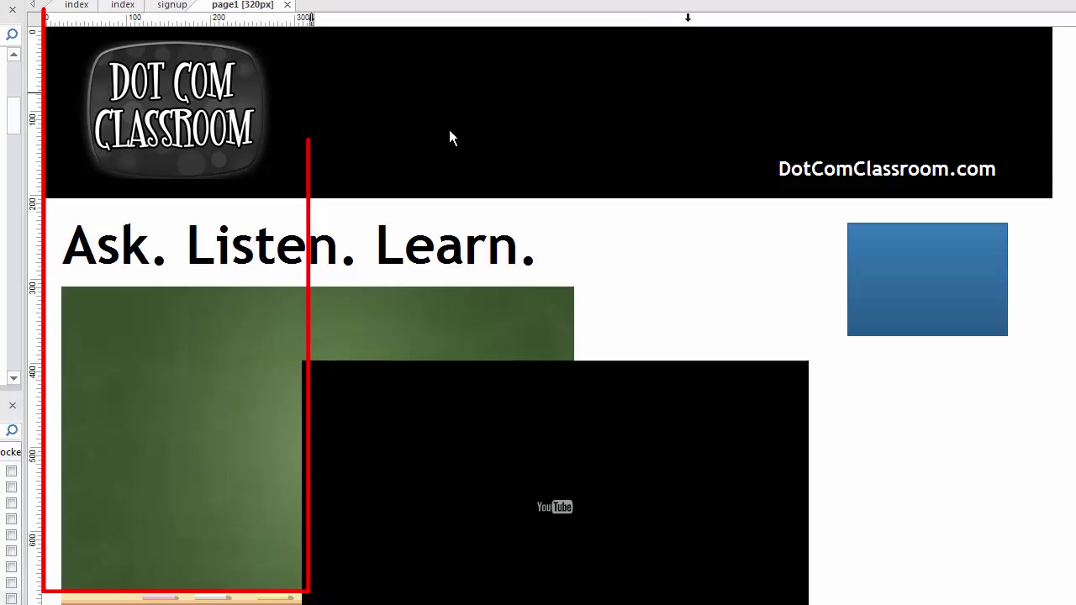
left_click(688, 26)
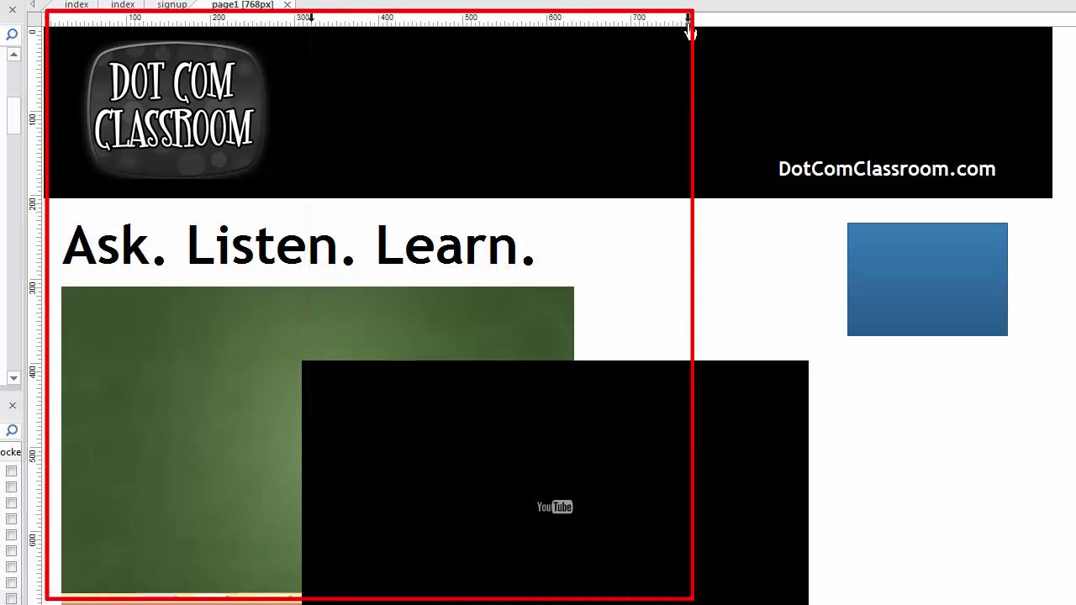
left_click(690, 25)
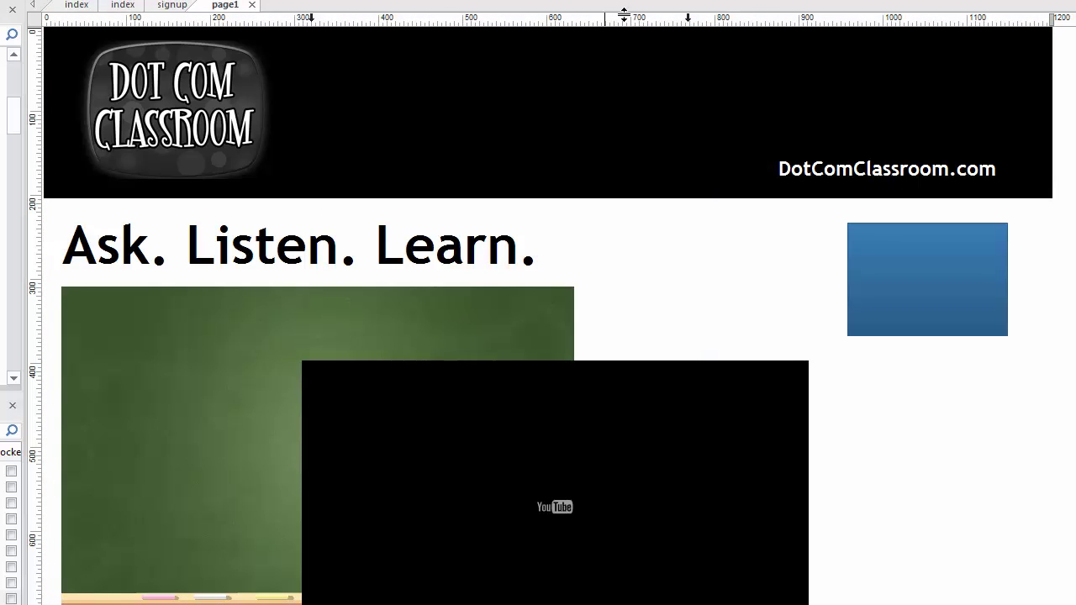
left_click(690, 23)
left_click(311, 21)
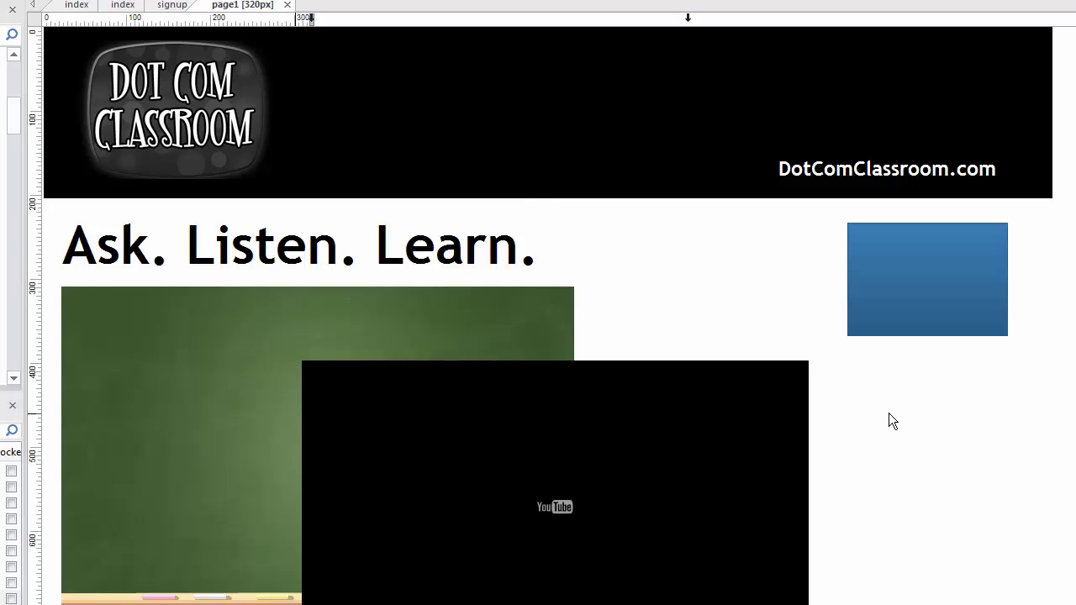
left_click(688, 18)
left_click(688, 20)
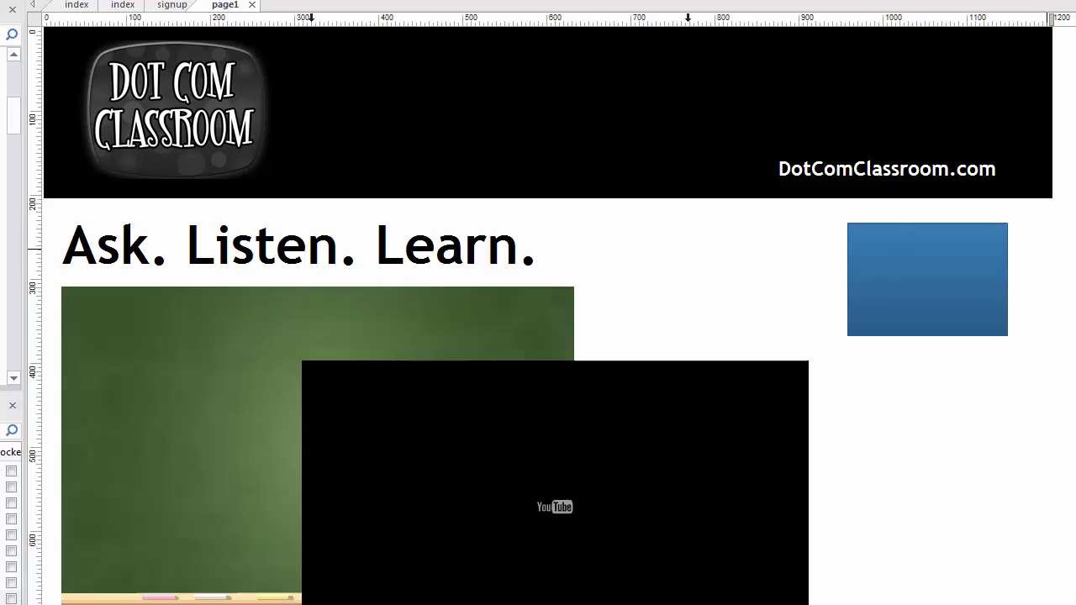
In the default layout, reposition the green chalkboard and heading slightly and place the YouTube video inside the chalkboard
left_click(233, 325)
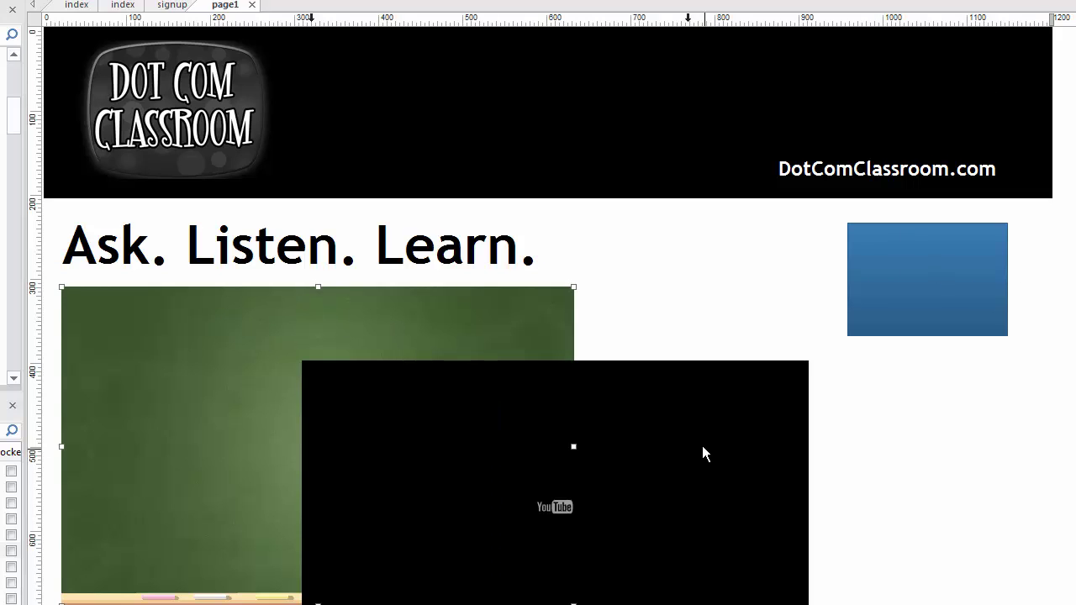
left_click_drag(233, 346, 225, 358)
left_click_drag(681, 425, 708, 375)
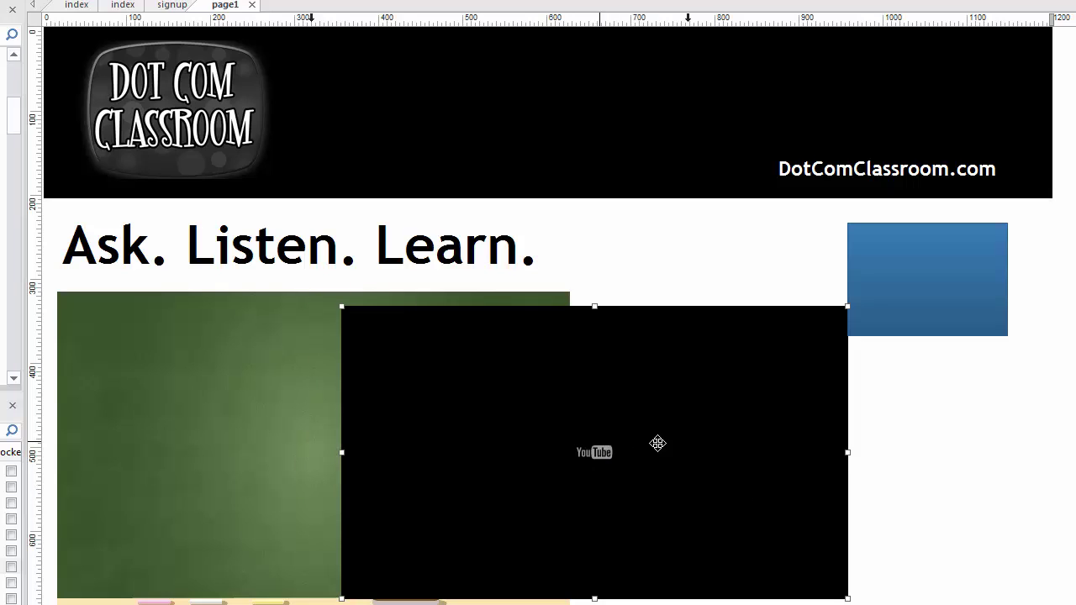
left_click_drag(656, 445, 406, 433)
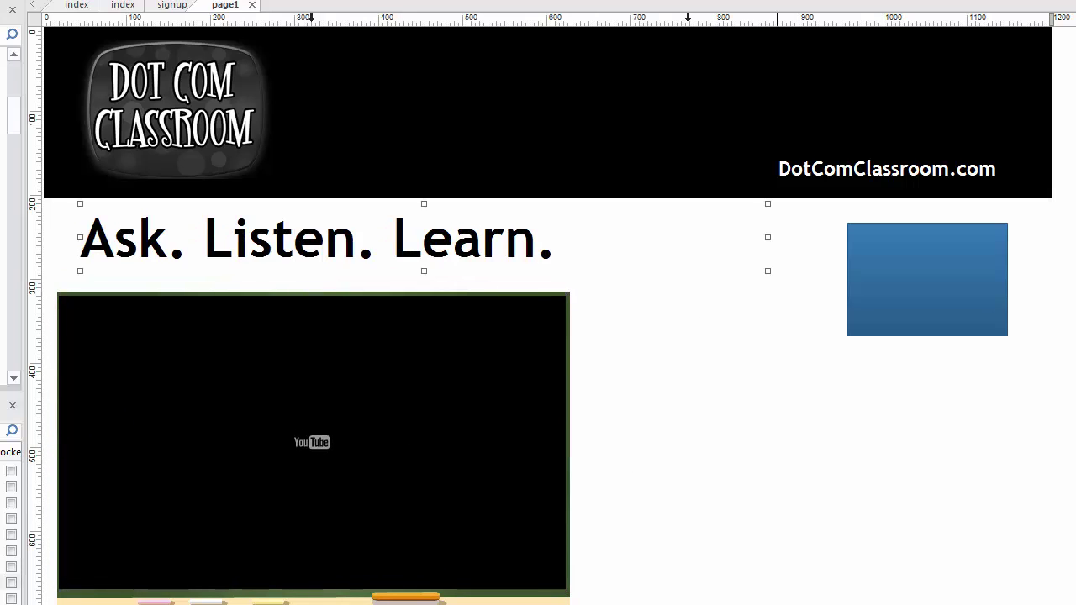
Move the chalkboard and YouTube video together to the horizontal centre of the default full-width layout
left_click_drag(576, 604, 216, 276)
left_click(497, 514)
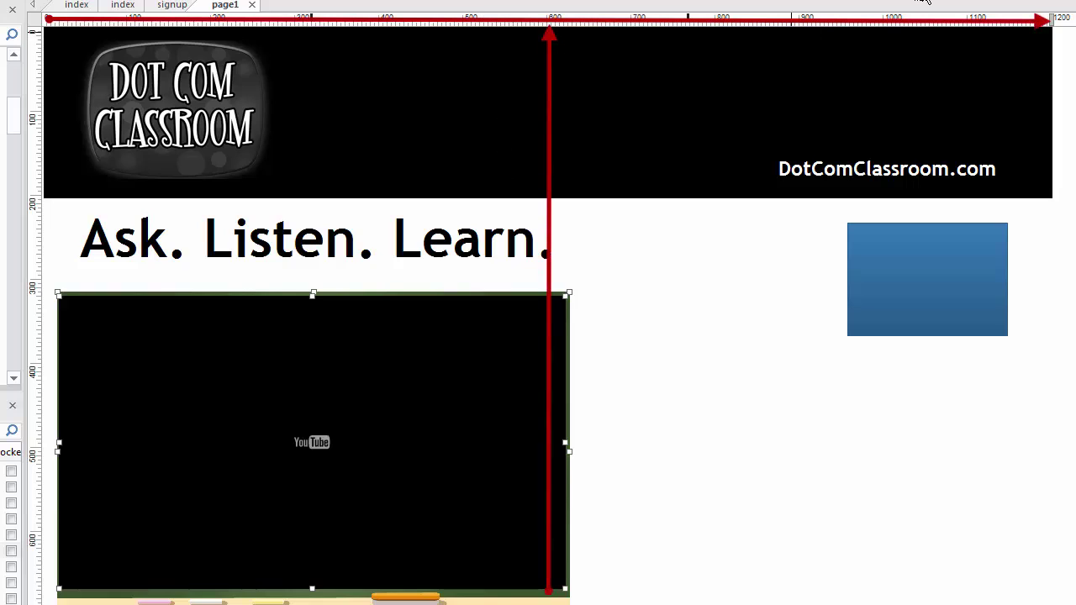
left_click_drag(424, 365, 648, 374)
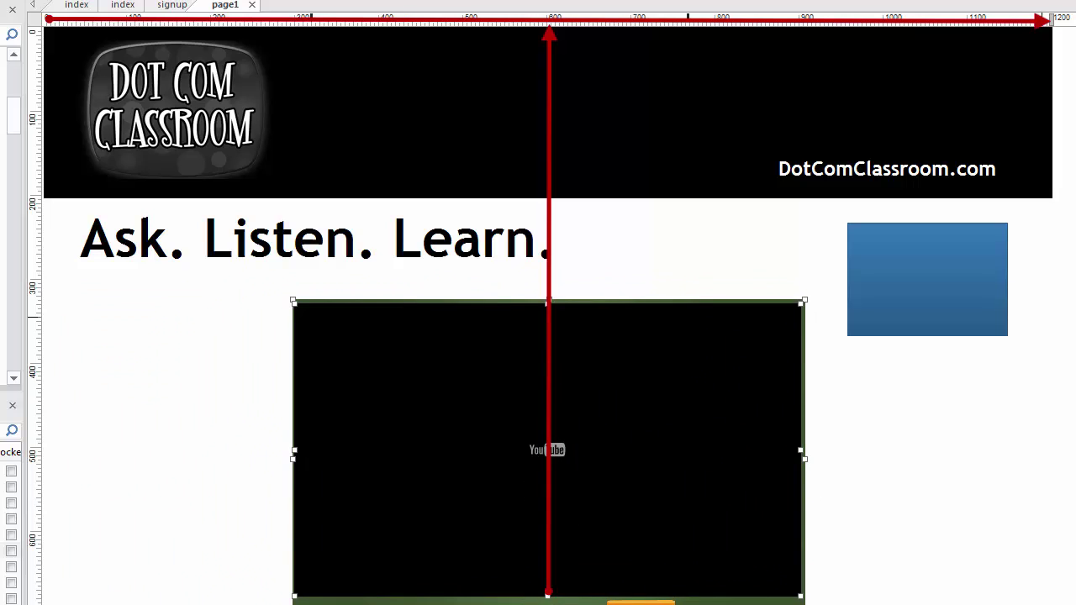
left_click(996, 475)
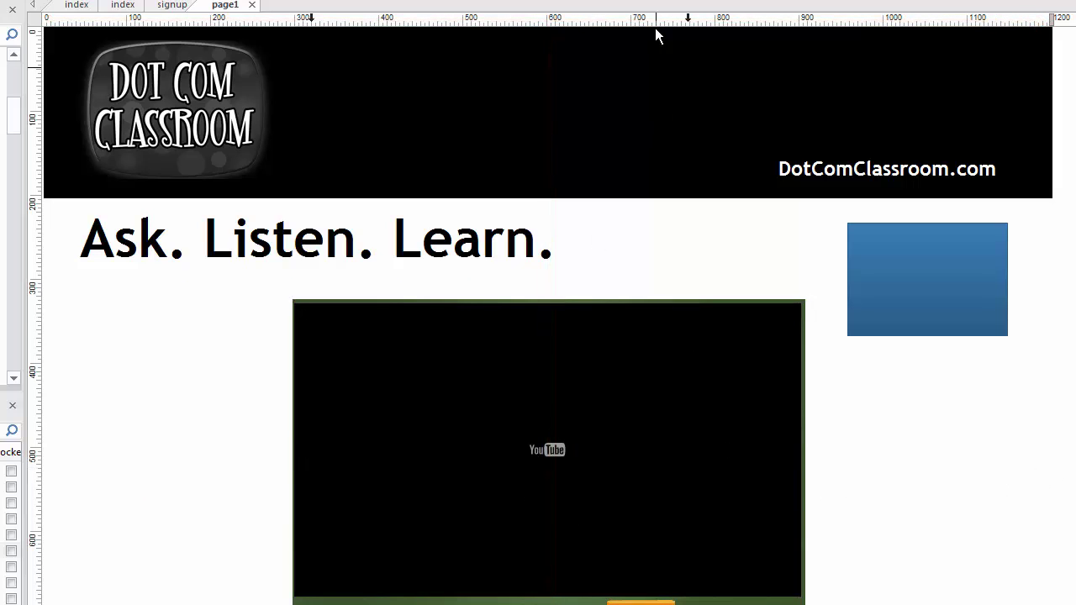
In the 768 px layout, place the YouTube video inside the chalkboard and centre both within the breakpoint width
left_click(688, 20)
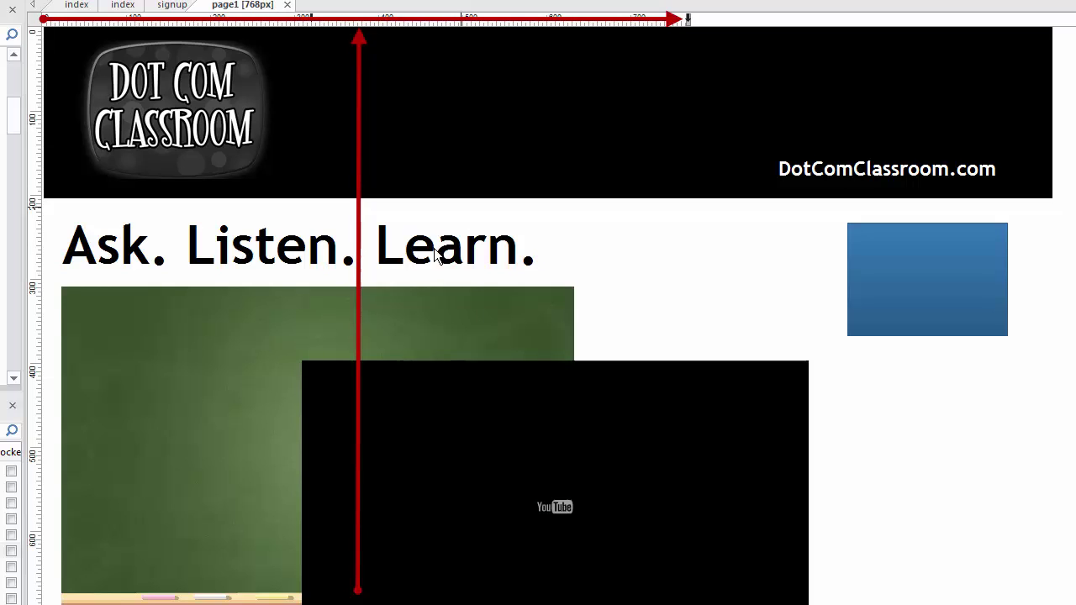
left_click_drag(541, 488, 302, 411)
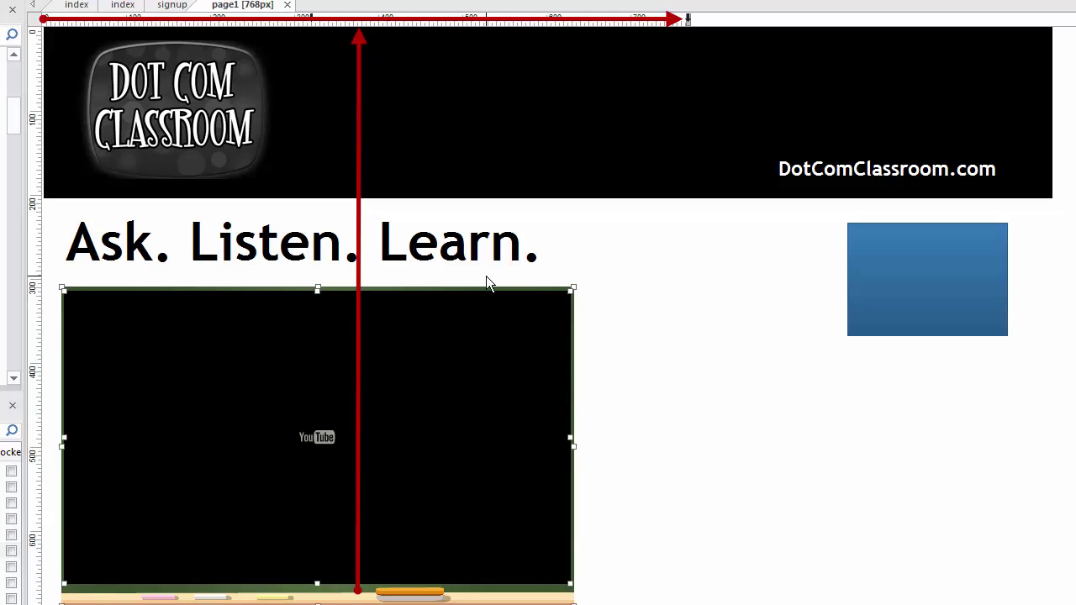
left_click_drag(409, 394, 450, 399)
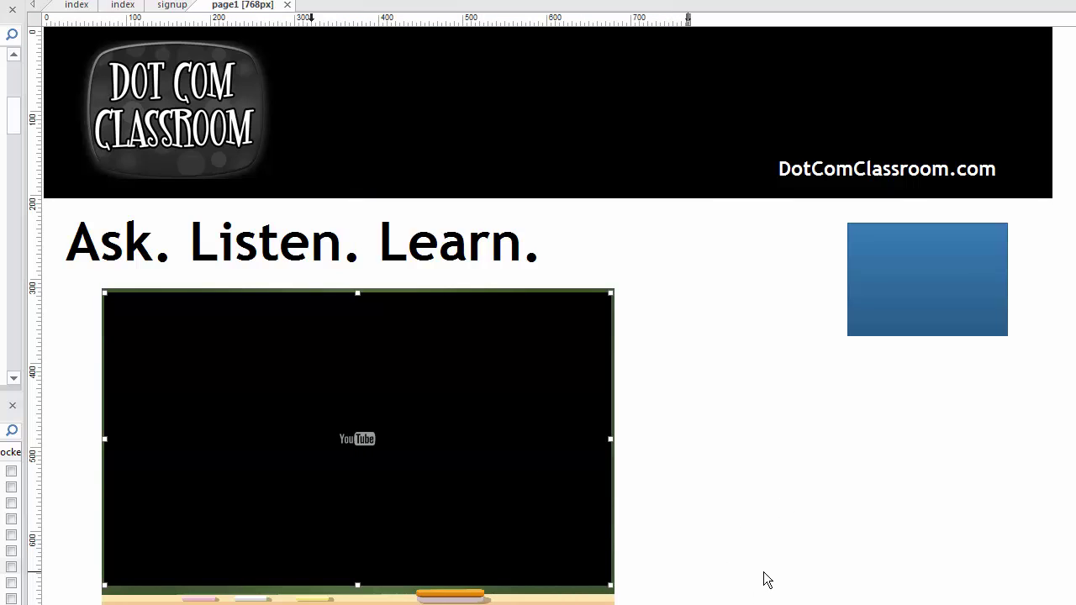
left_click(687, 430)
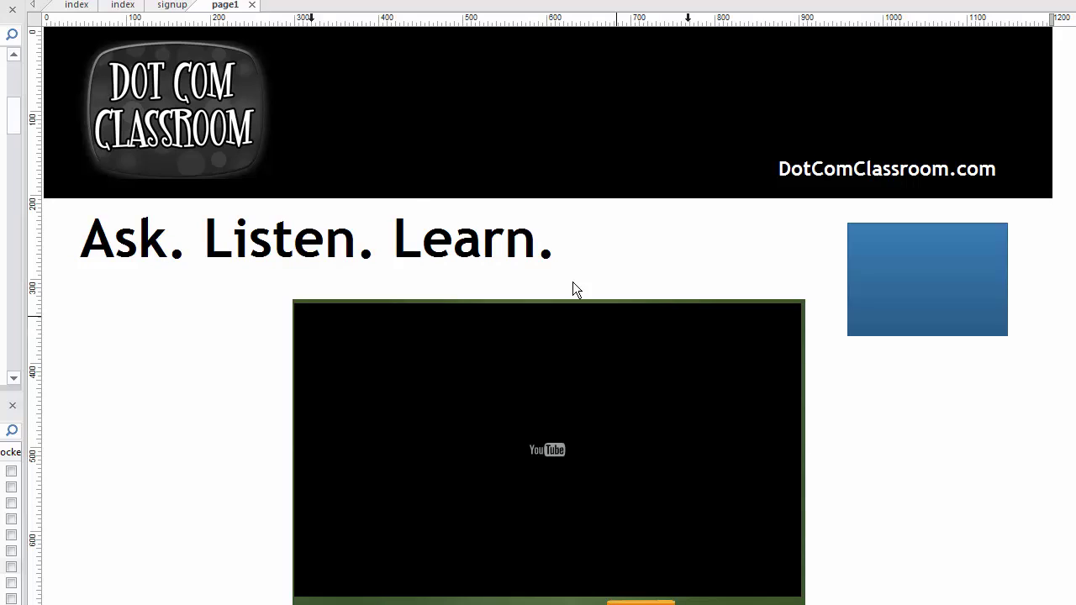
In the 320 px layout, shrink the chalkboard to about 280 px wide beneath the heading and fit the YouTube video inside it
left_click(309, 22)
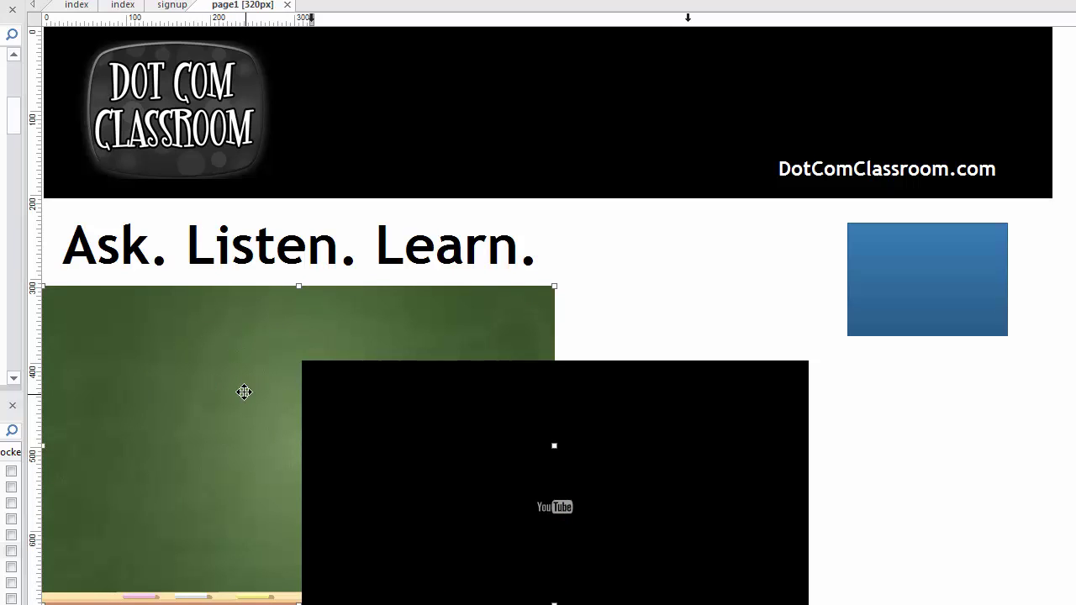
left_click_drag(238, 386, 238, 366)
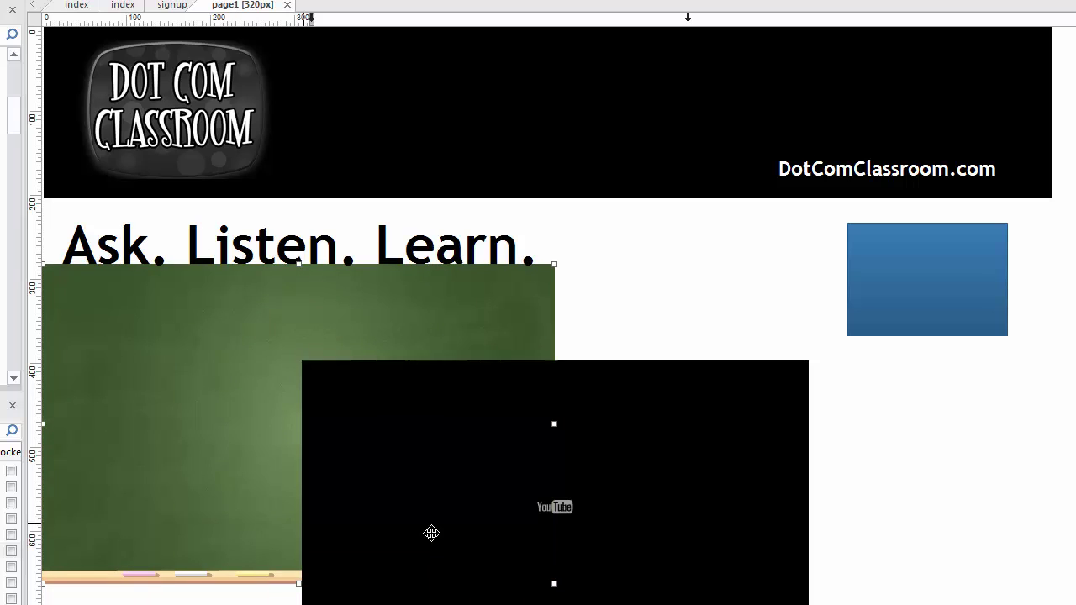
left_click_drag(553, 583, 277, 423)
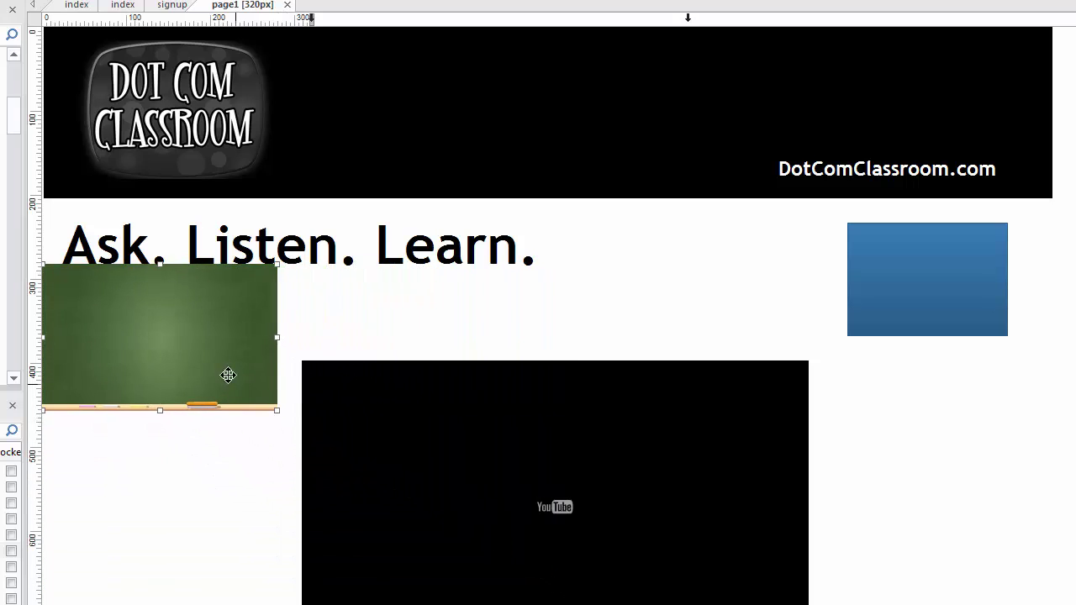
left_click_drag(228, 375, 236, 389)
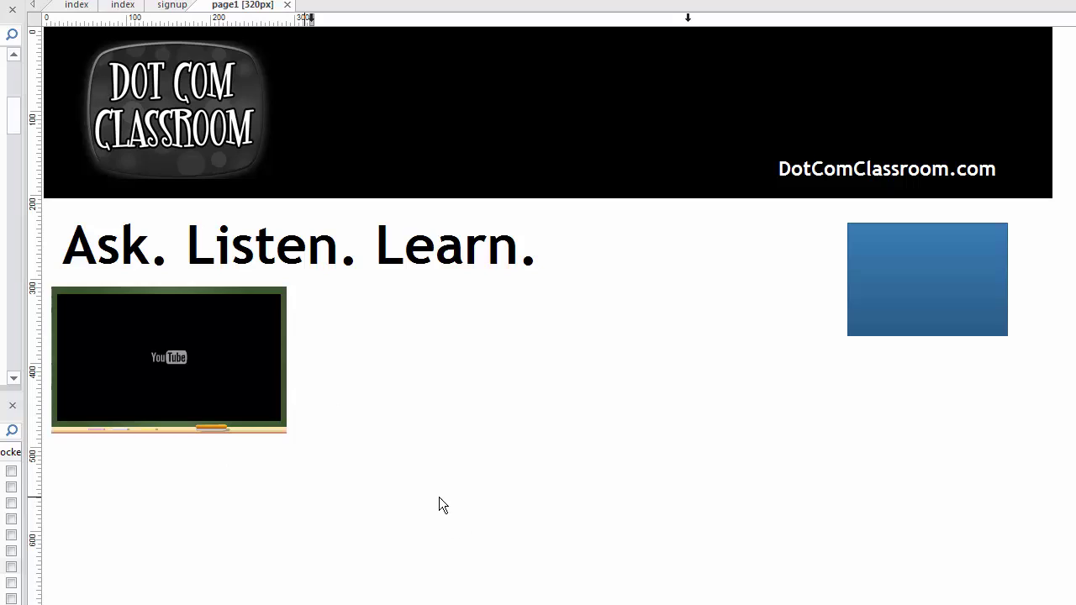
Check the 768 px layout, return to the default layout and stretch the blue rectangle downward to about 430 px tall
left_click(688, 17)
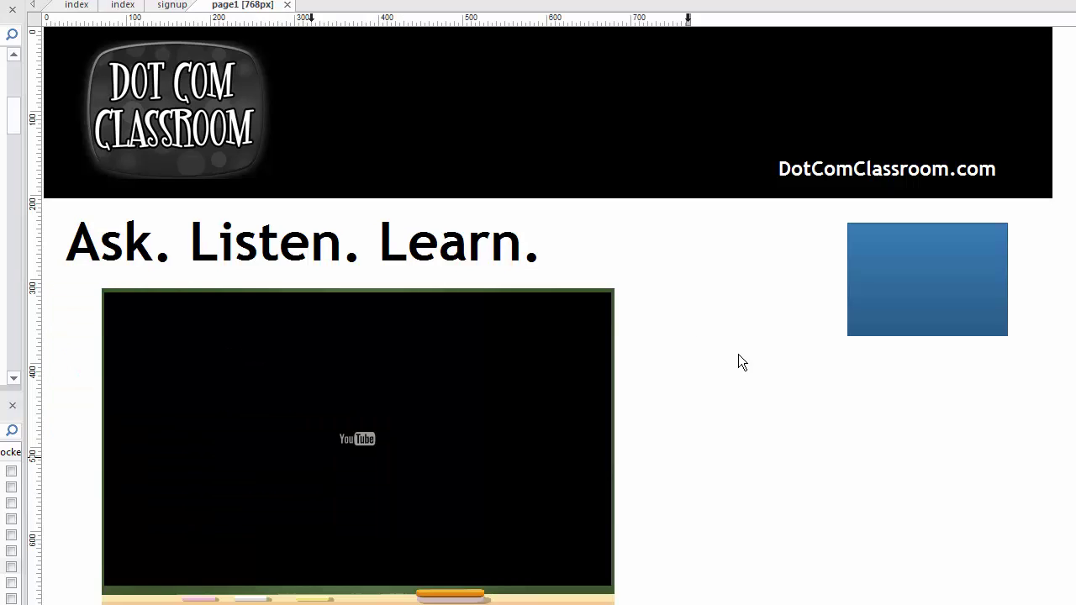
left_click(875, 17)
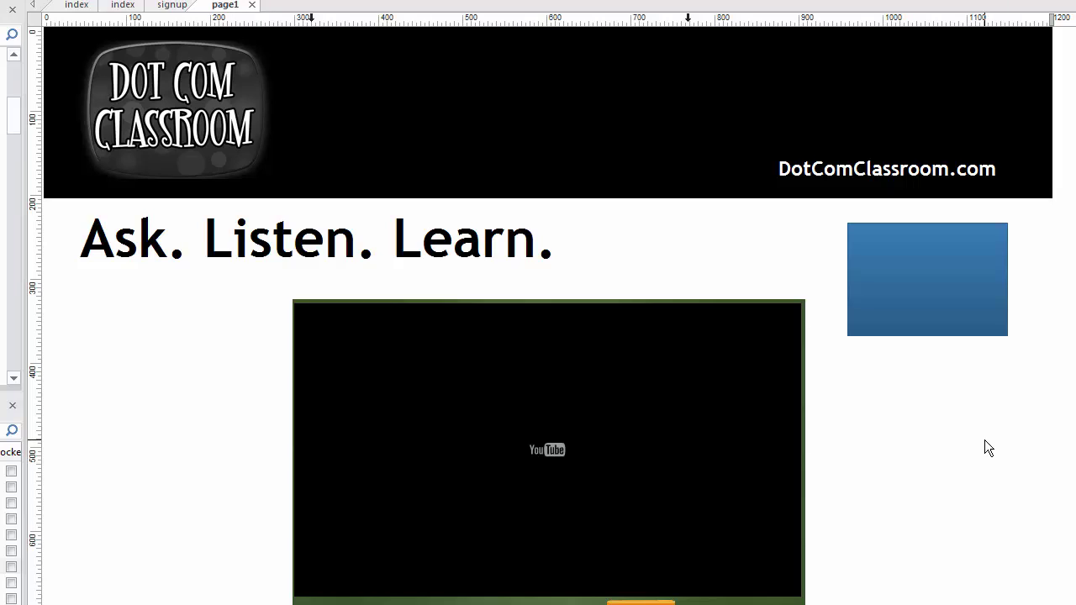
left_click(951, 261)
left_click_drag(927, 338, 914, 589)
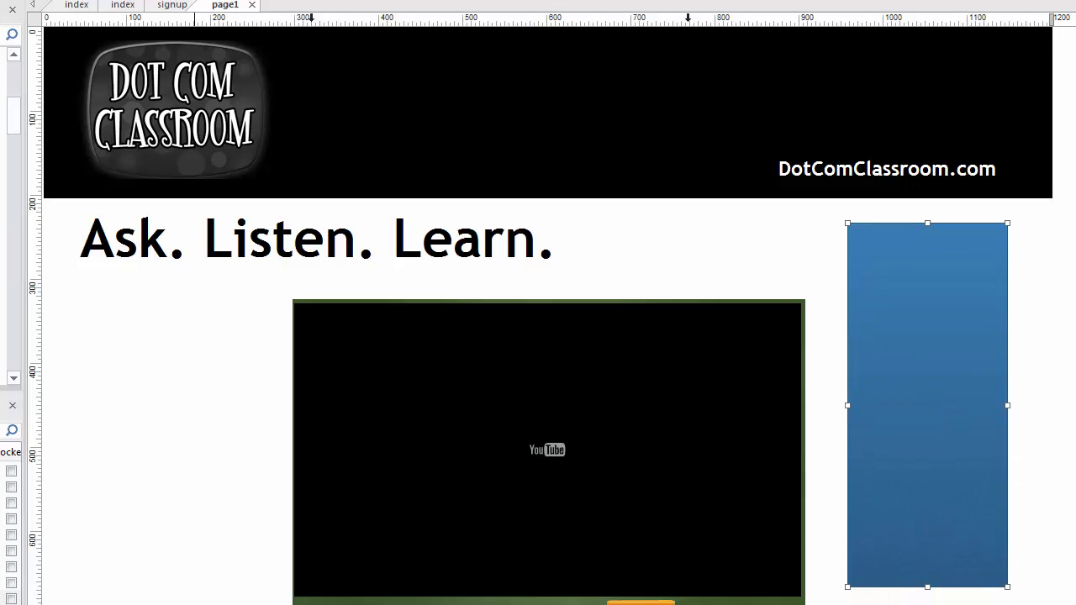
In the 768 px layout, move the tall blue rectangle to the left edge of the page
left_click(895, 20)
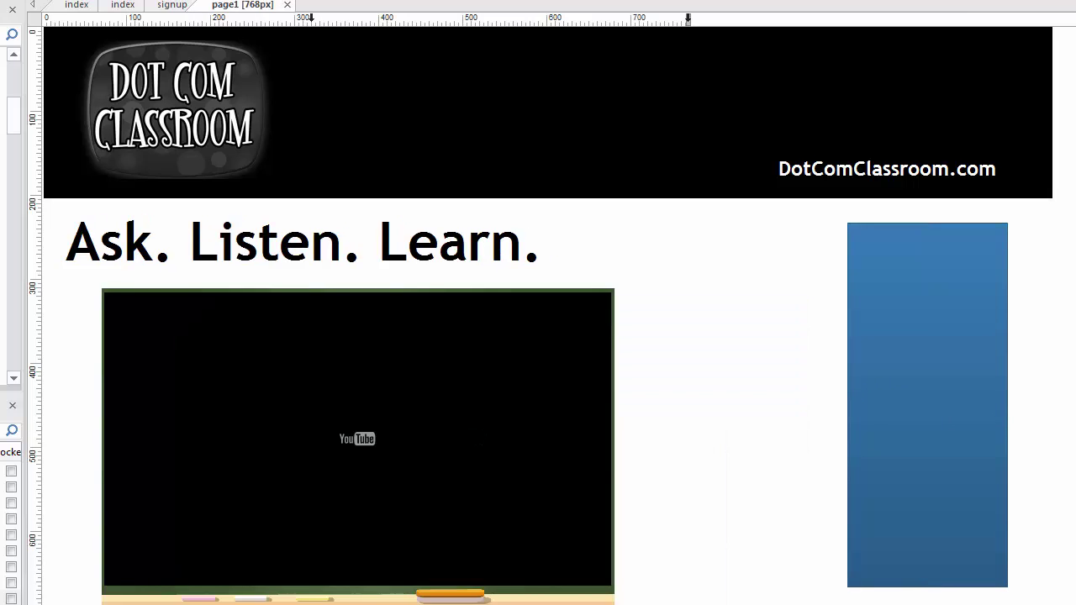
left_click(928, 395)
left_click_drag(929, 394, 128, 387)
left_click(239, 602)
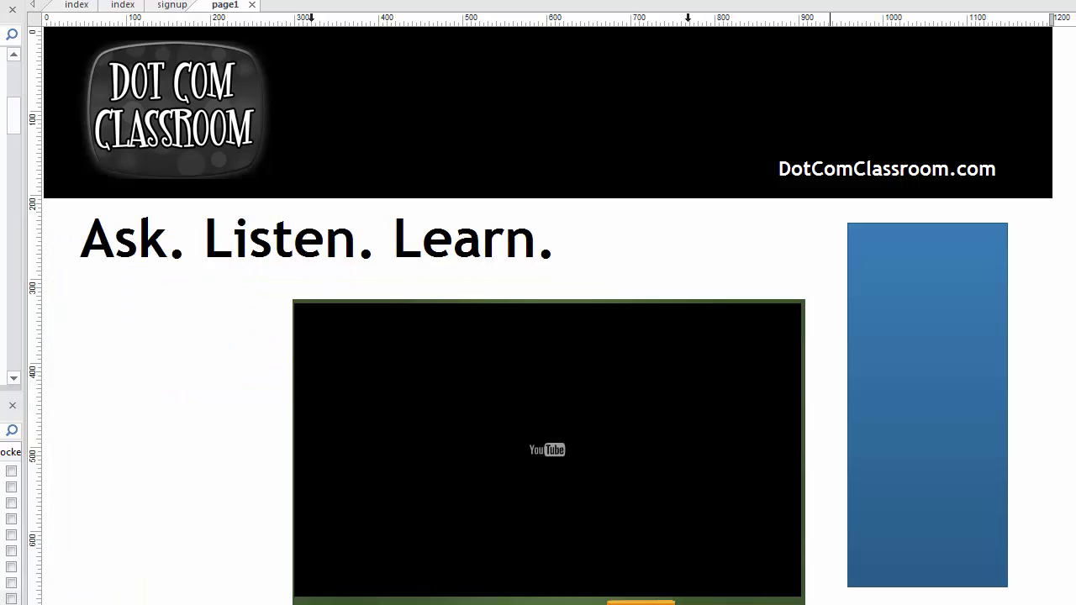
Shorten the blue rectangle to about 65 px tall in the default layout and select it in the 768 px layout
left_click(954, 432)
left_click_drag(928, 587, 901, 277)
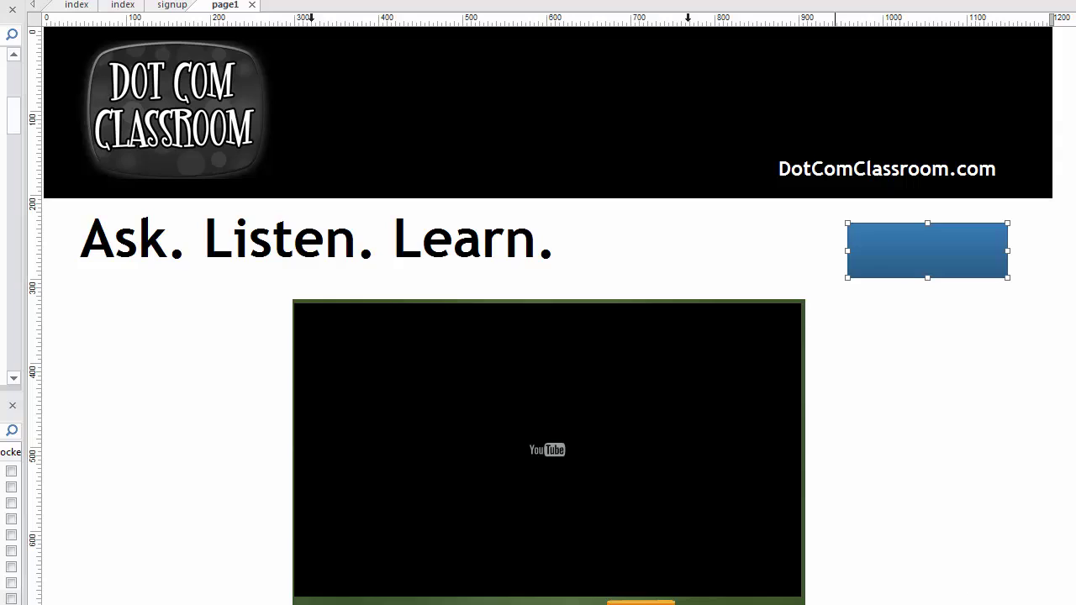
left_click(688, 18)
left_click(129, 256)
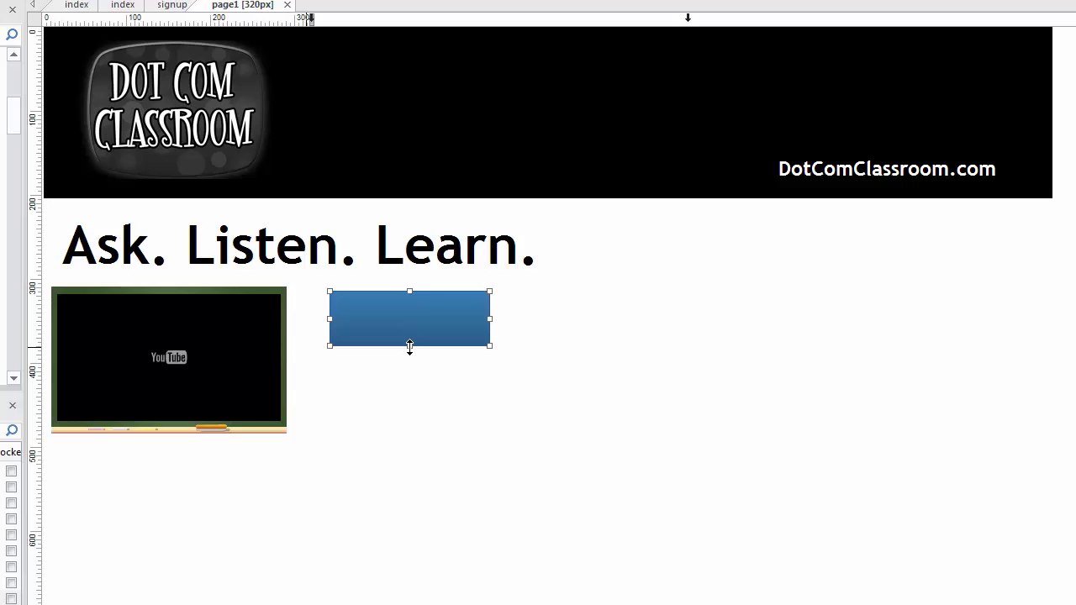
In the 320 px layout, place the blue rectangle beneath the chalkboard, near the page's left edge
left_click_drag(411, 339, 154, 487)
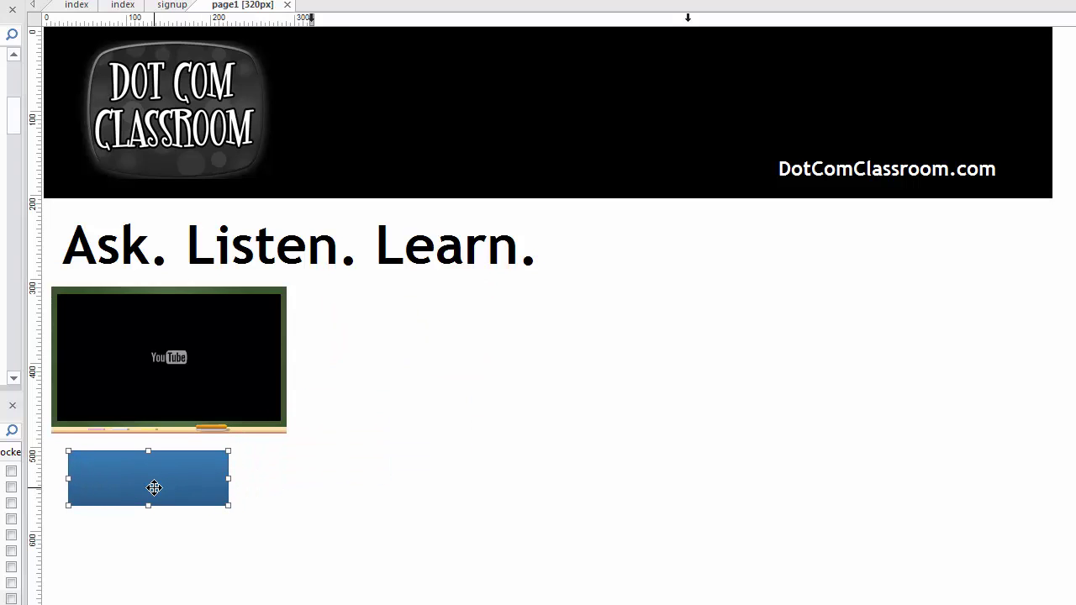
left_click(687, 18)
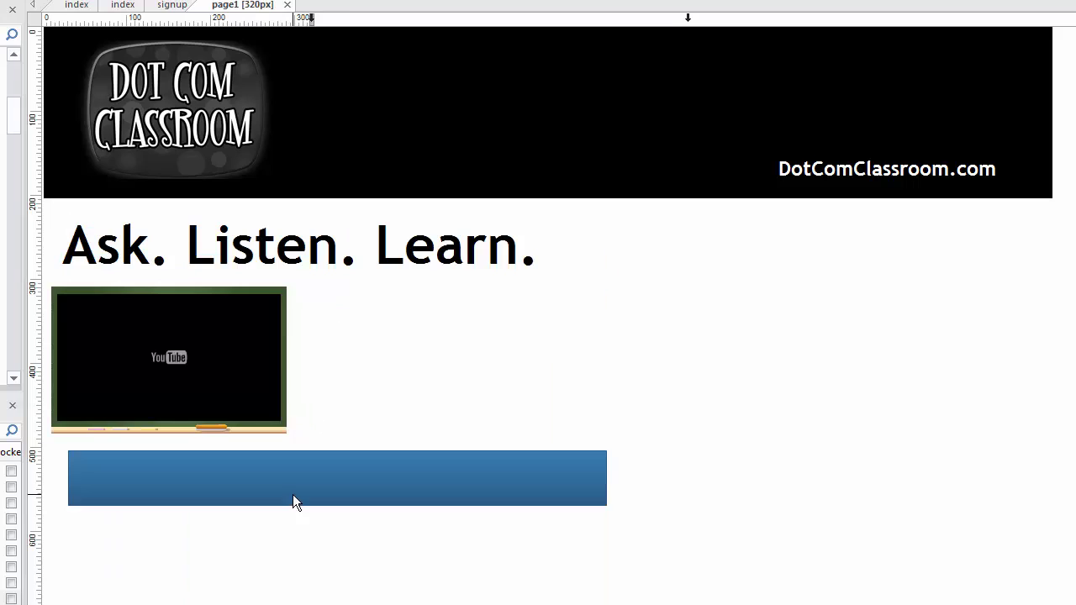
mouse_move(293, 496)
left_mouse_down()
mouse_move(271, 283)
mouse_move(275, 499)
left_mouse_up()
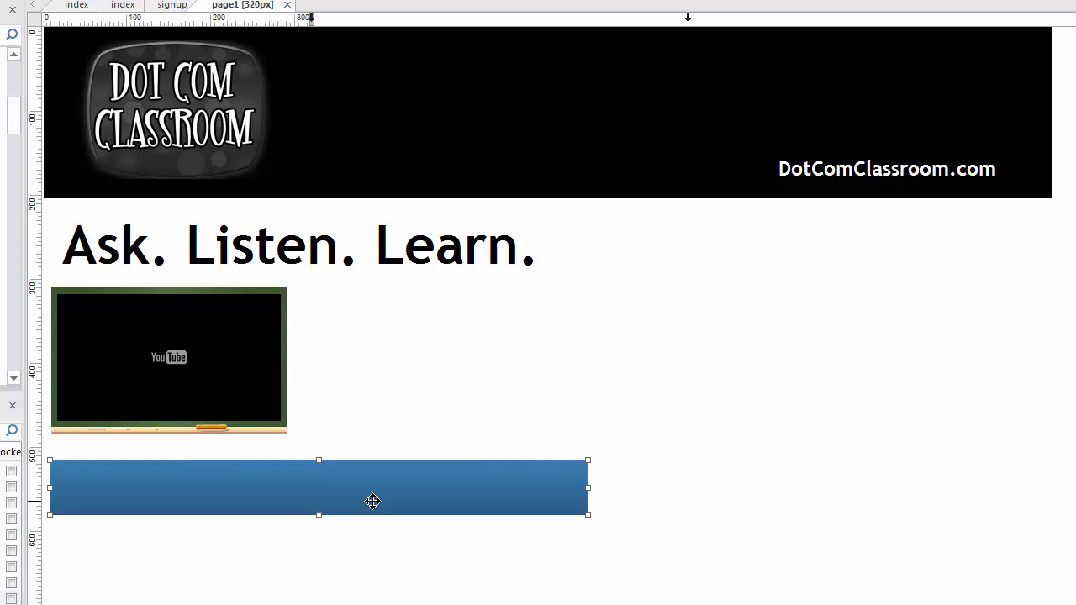
Delete the wide blue rectangle beneath the chalkboard
mouse_move(324, 483)
left_mouse_down()
mouse_move(774, 409)
mouse_move(297, 463)
mouse_move(304, 477)
left_mouse_up()
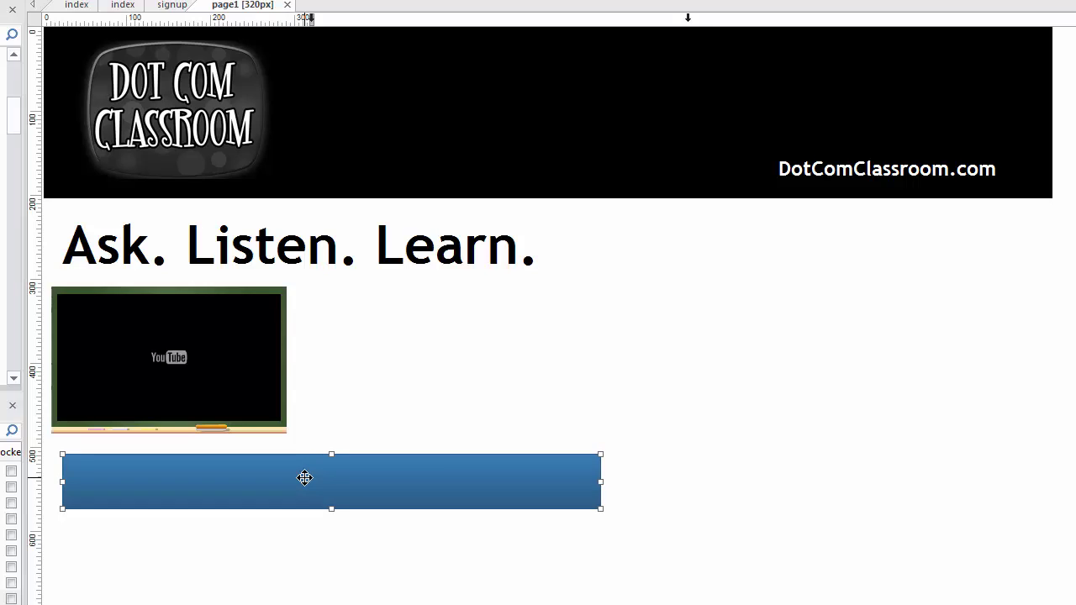
key("Delete")
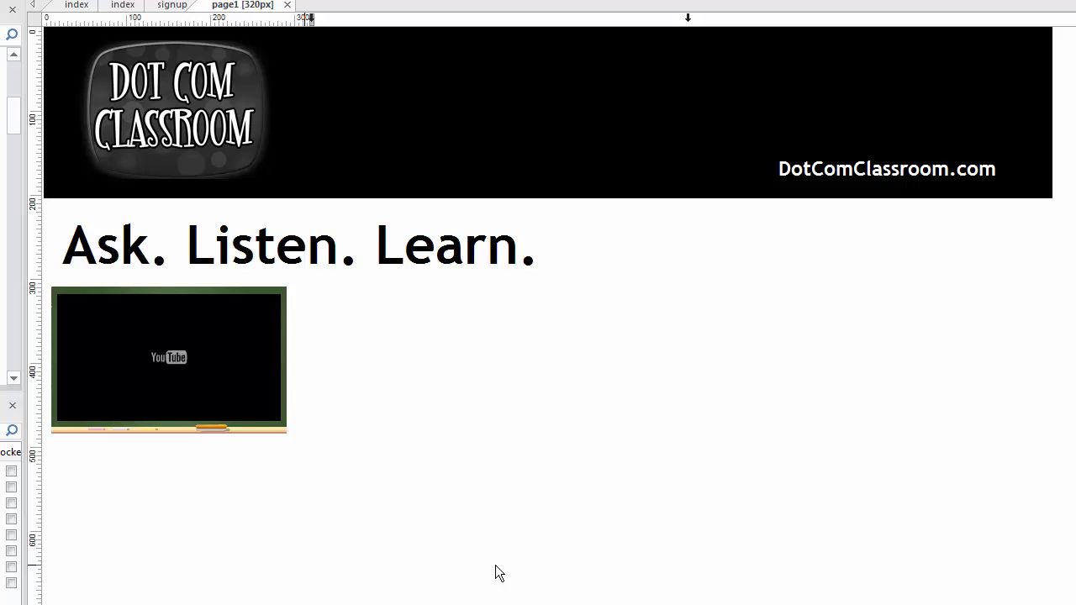
In the 320 px layout, move the "Ask. Listen. Learn." heading slightly closer to the page's left edge
left_click(378, 250)
left_click_drag(295, 249, 286, 260)
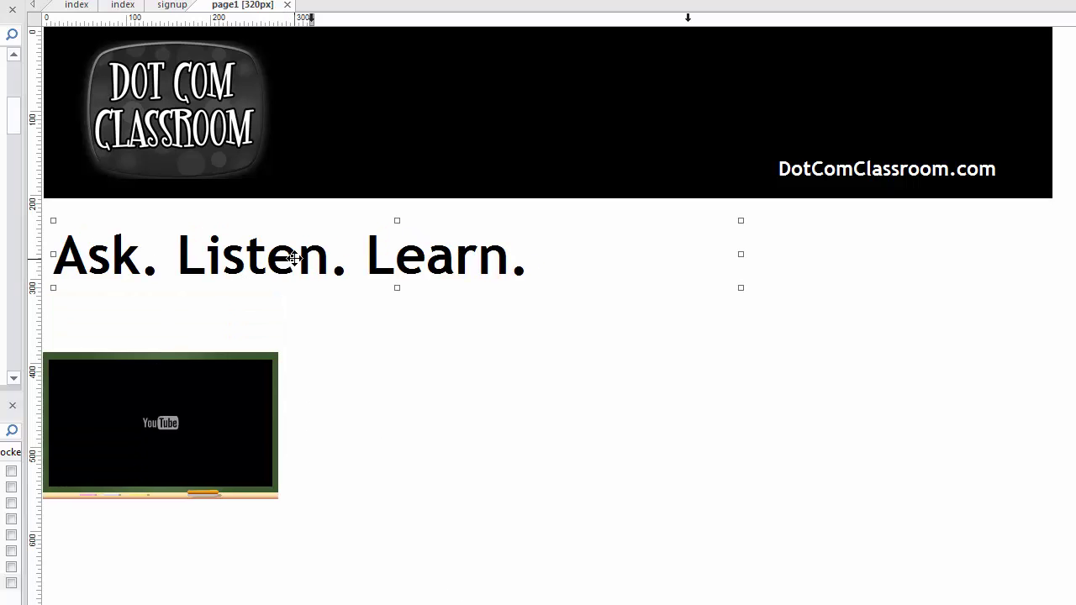
left_click(469, 291)
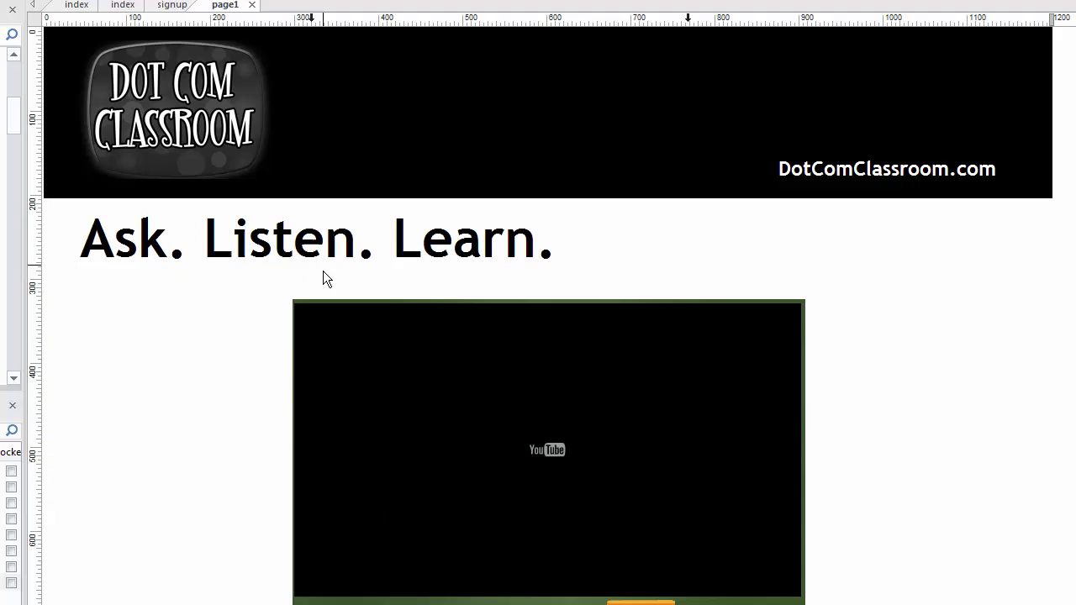
In the default layout, center the heading above the chalkboard and narrow its text box to about 600 px
left_click(322, 239)
left_click_drag(322, 239, 505, 251)
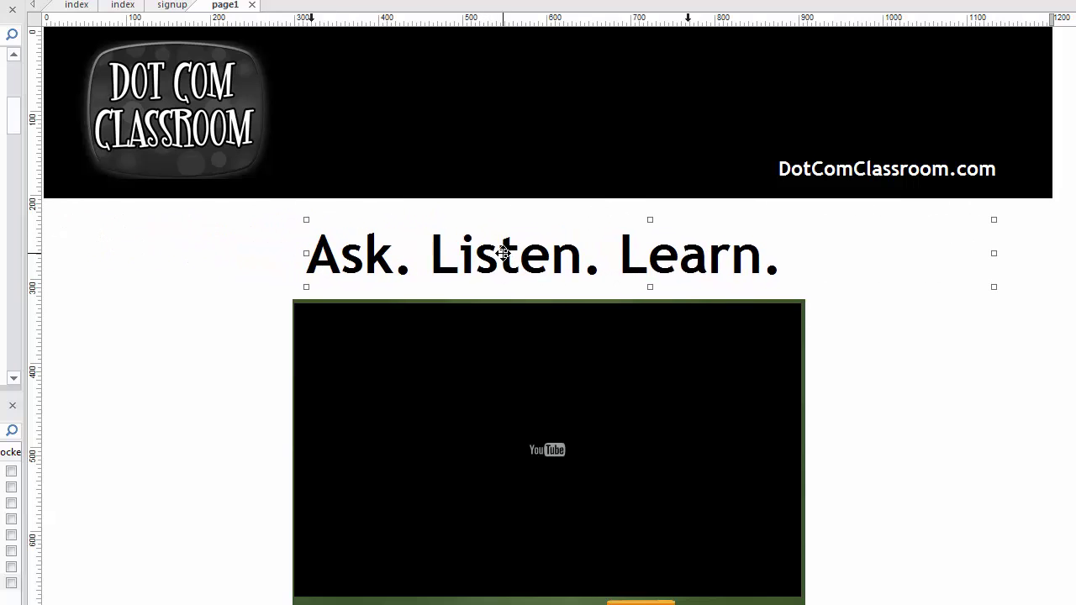
left_click(997, 253)
left_click(869, 254)
left_click_drag(994, 252, 809, 253)
left_click_drag(591, 267, 594, 268)
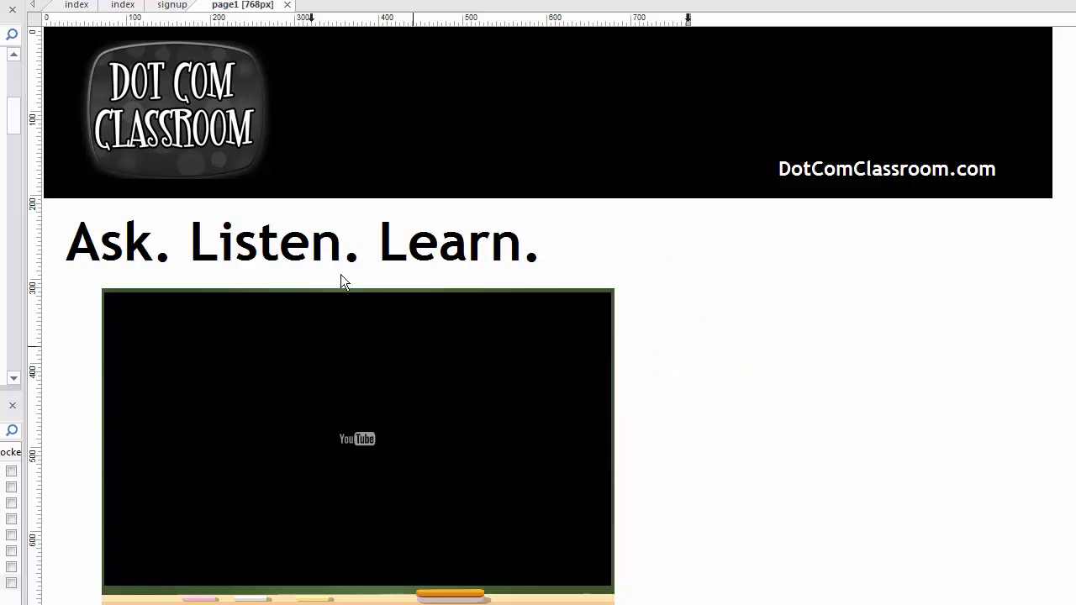
In the 768 px layout, center the heading above the chalkboard and narrow its text box to about 580 px
left_click_drag(303, 246, 353, 244)
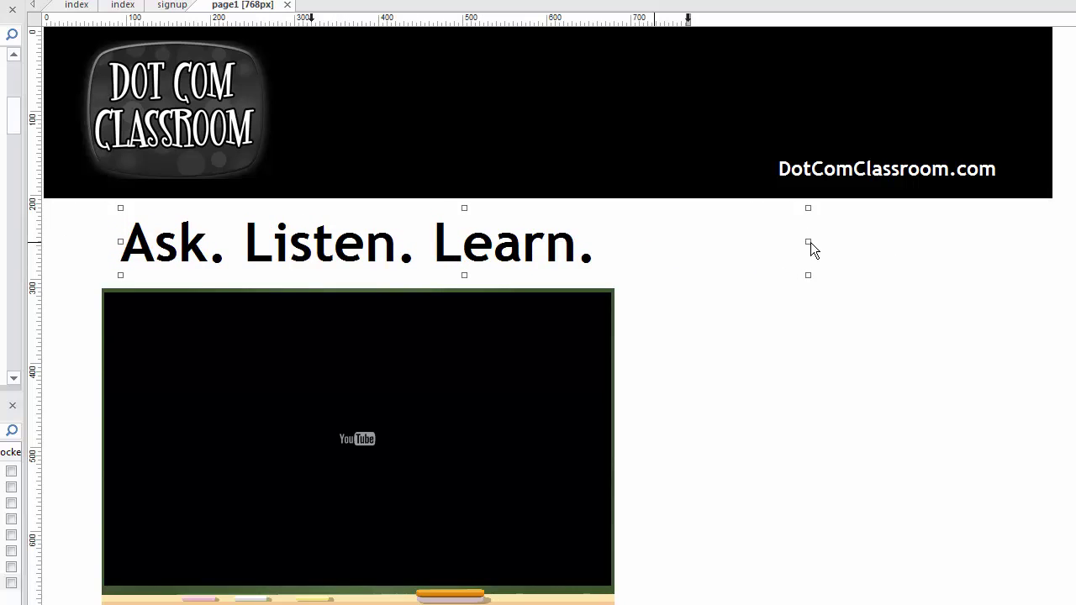
left_click_drag(808, 241, 606, 244)
In the 320 px layout, move the heading to the page's left edge and narrow its text box to about 620 px
left_click_drag(251, 260, 306, 258)
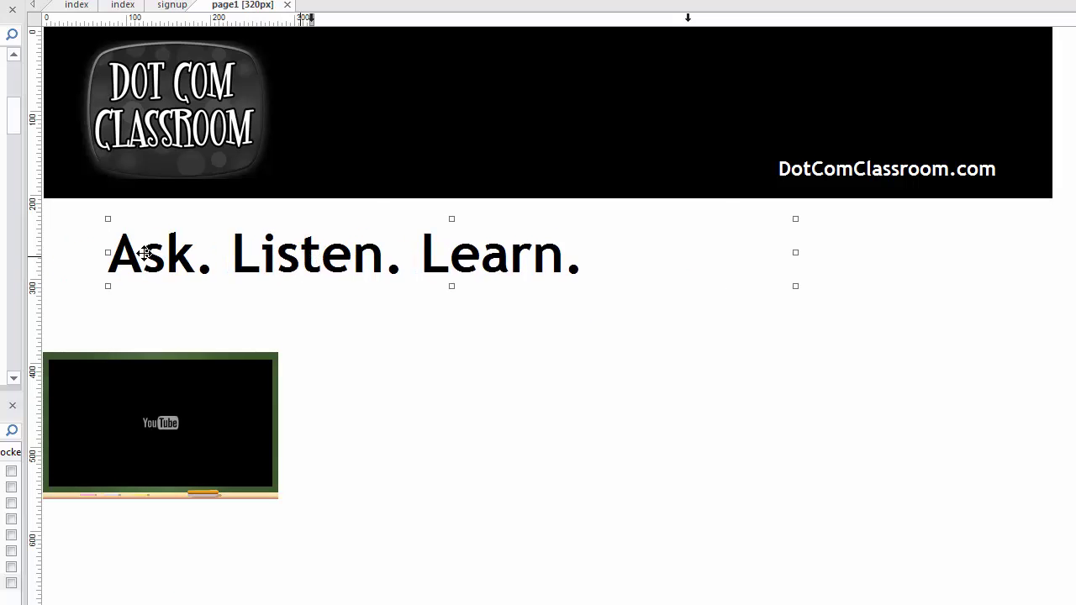
left_click_drag(144, 253, 39, 269)
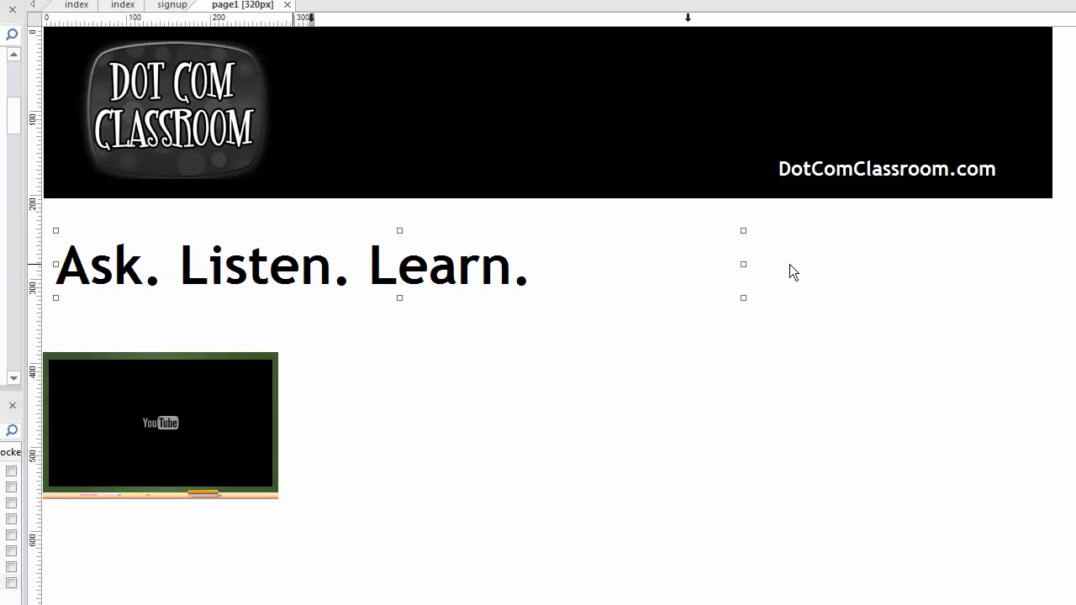
left_click_drag(744, 264, 45, 273)
Select all the heading text in the 320 px layout and reduce its font size
left_click(538, 279)
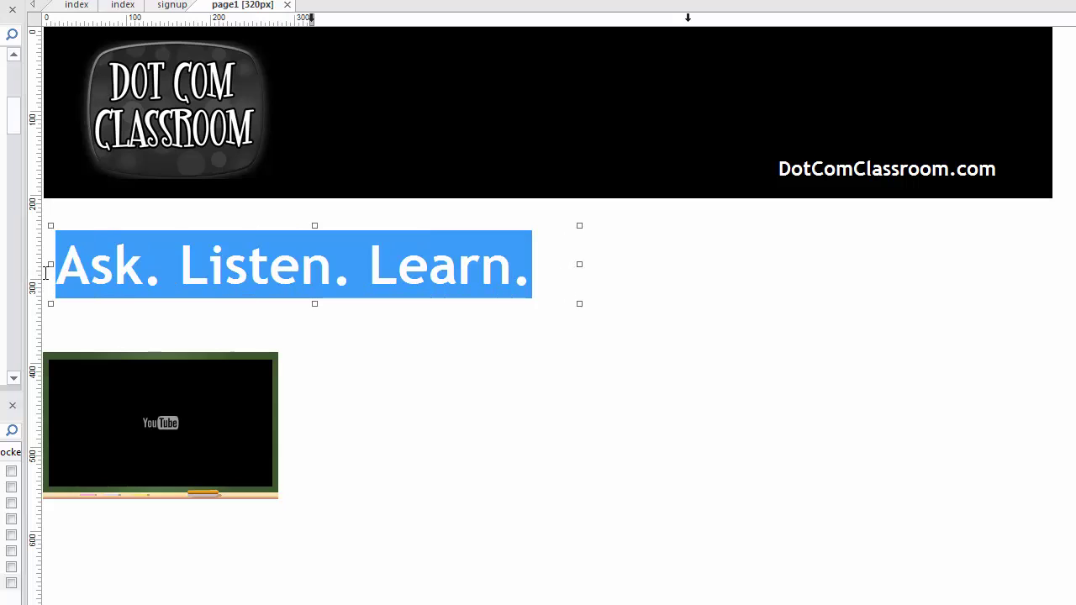
left_click(398, 264)
left_click_drag(528, 269, 22, 267)
left_click(91, 2)
scroll(78, 30, "up", 7)
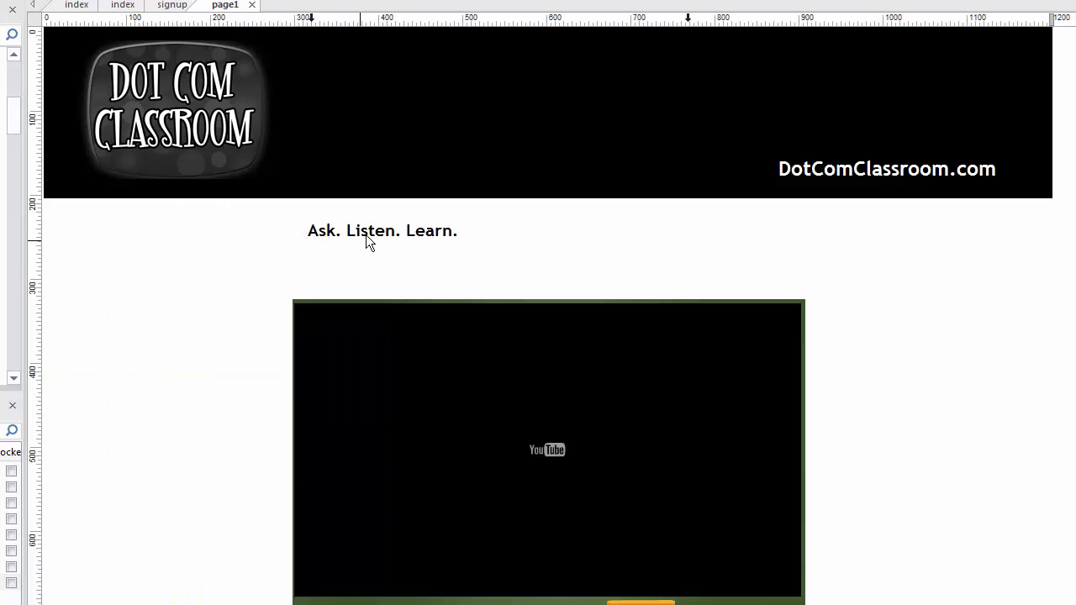
In the default layout, select the small heading text and enlarge its font well beyond the original heading size
left_click(456, 230)
left_click_drag(461, 231, 259, 237)
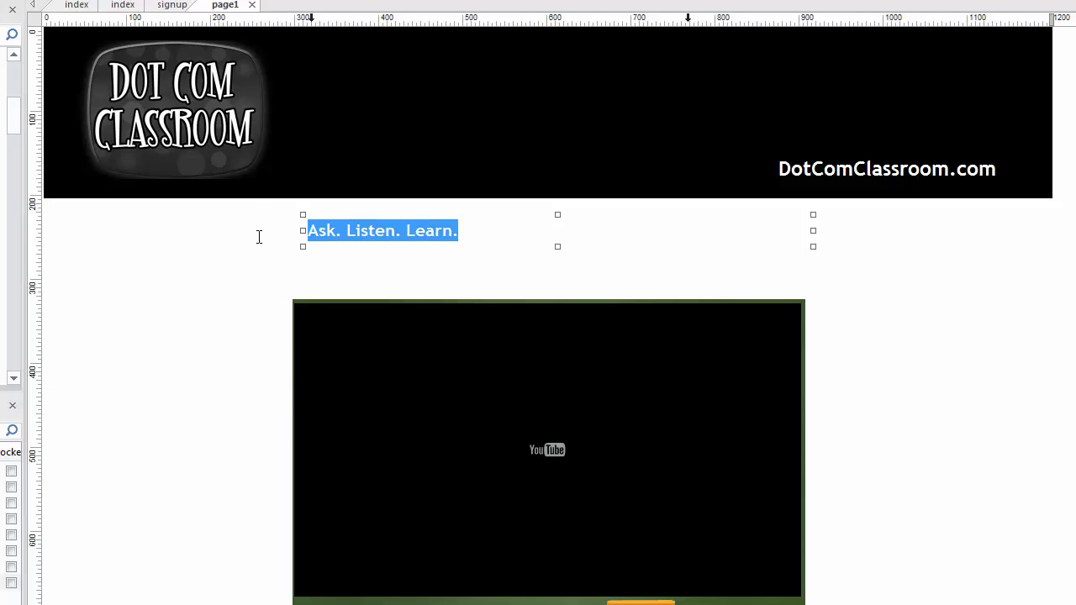
left_click(93, 0)
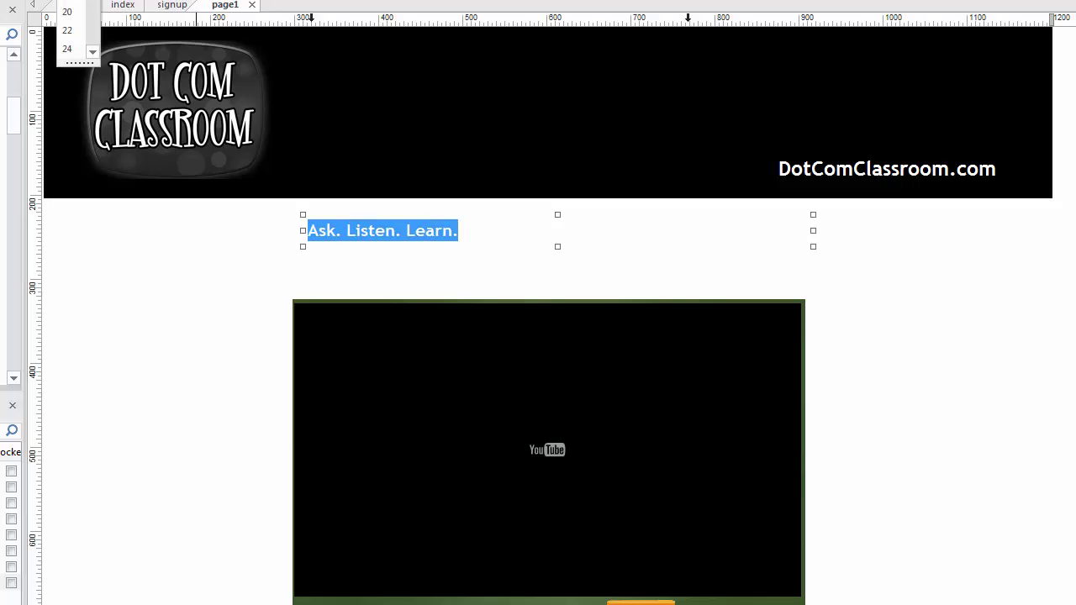
left_click_drag(96, 0, 92, 17)
left_click(69, 12)
left_click(442, 296)
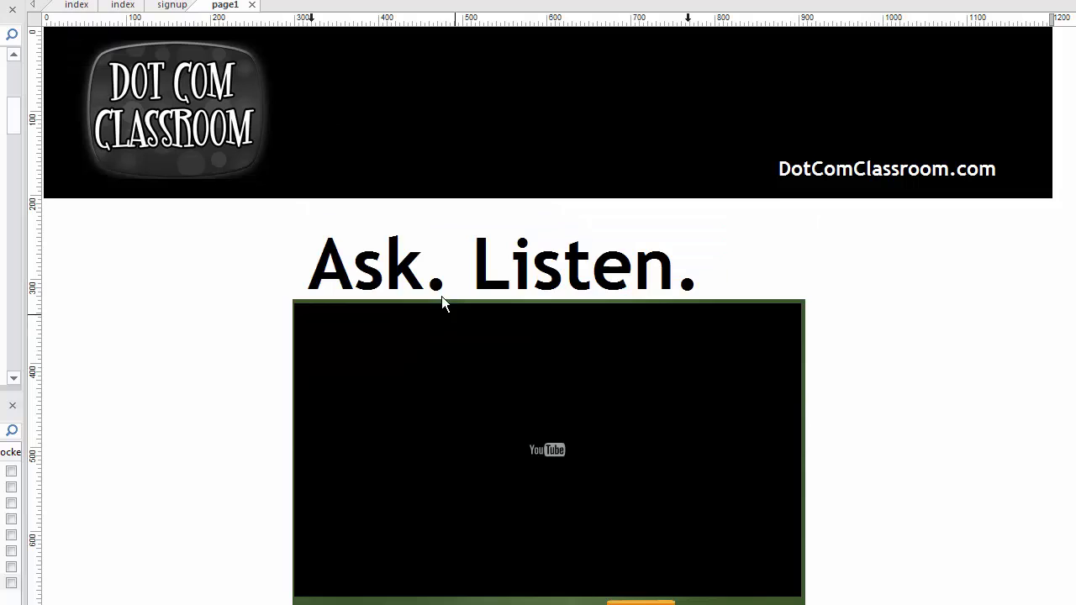
Widen the heading's text box to about 790 px, center it above the chalkboard, and check the heading in the 320 px layout
left_click_drag(807, 306, 973, 306)
left_click_drag(725, 247, 662, 235)
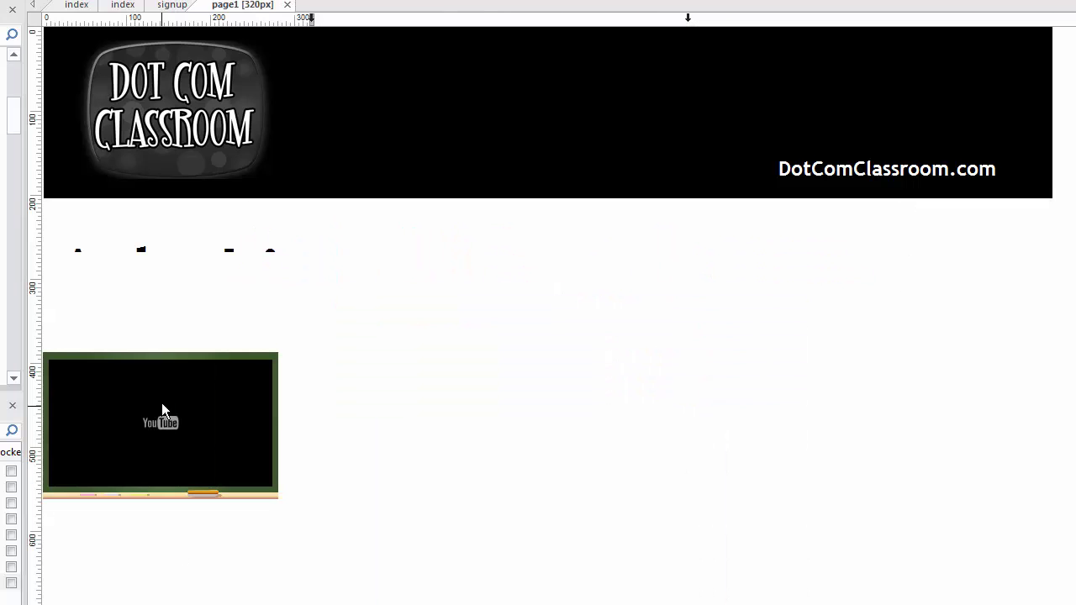
left_click(176, 253)
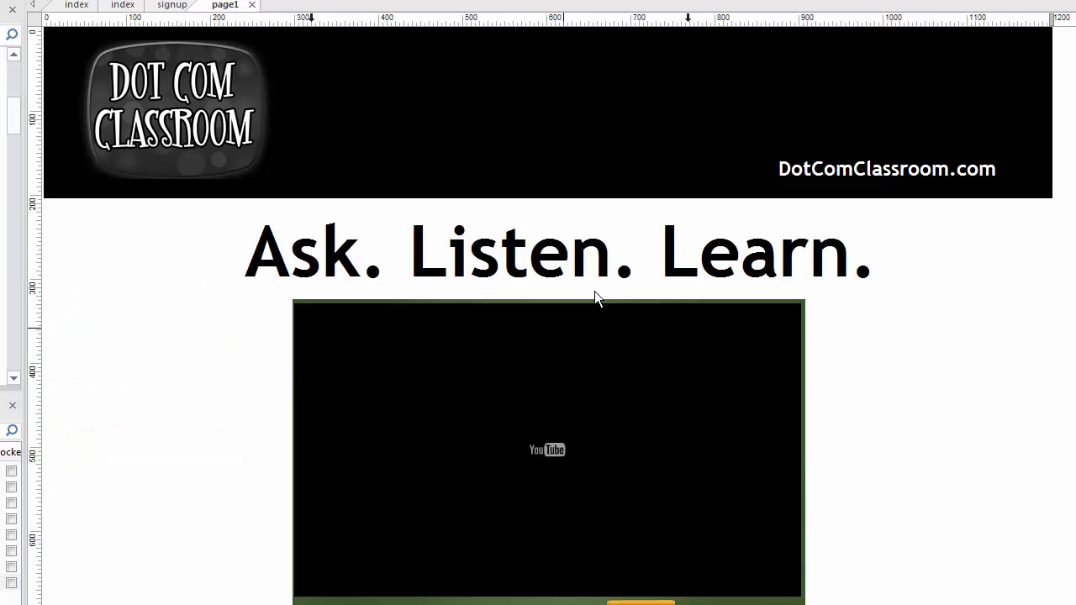
Enable Responsive Fonts in the heading's object properties and nudge the heading about 12 px right in the default layout
left_click(507, 255)
right_click(493, 244)
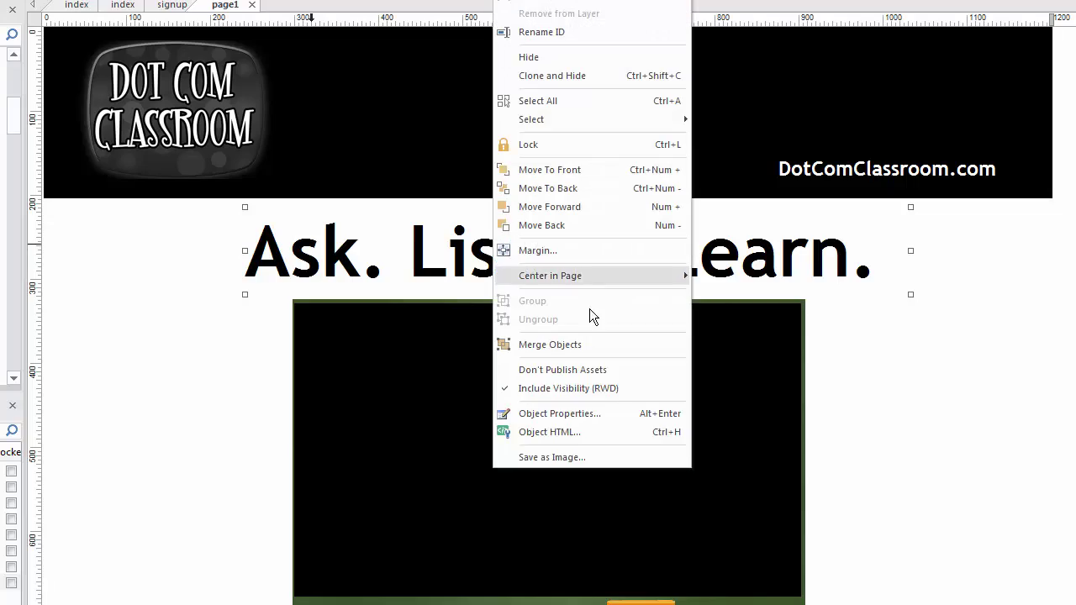
left_click(552, 413)
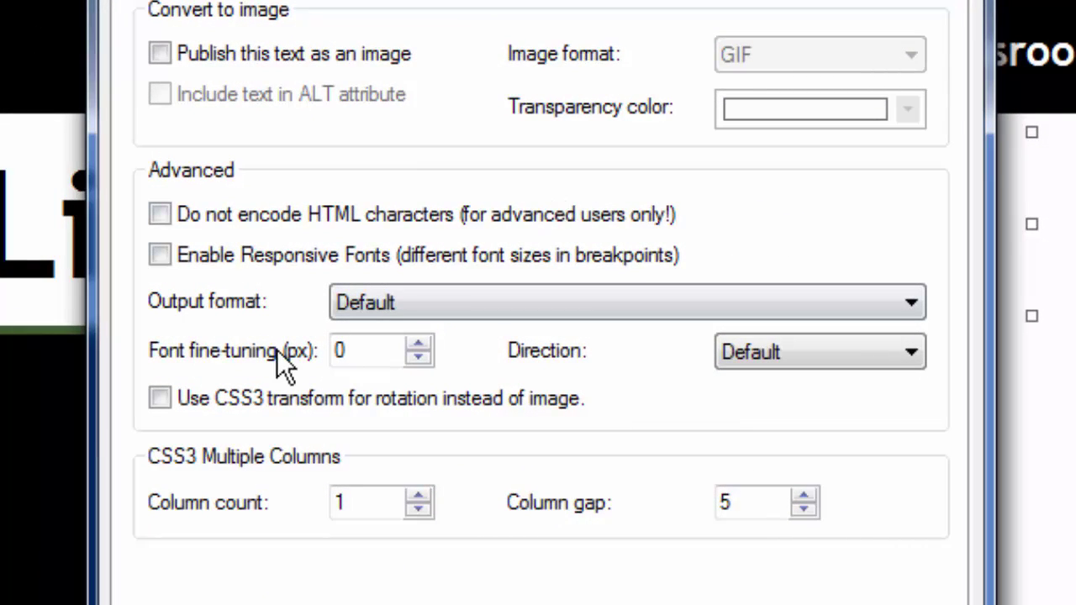
left_click(159, 254)
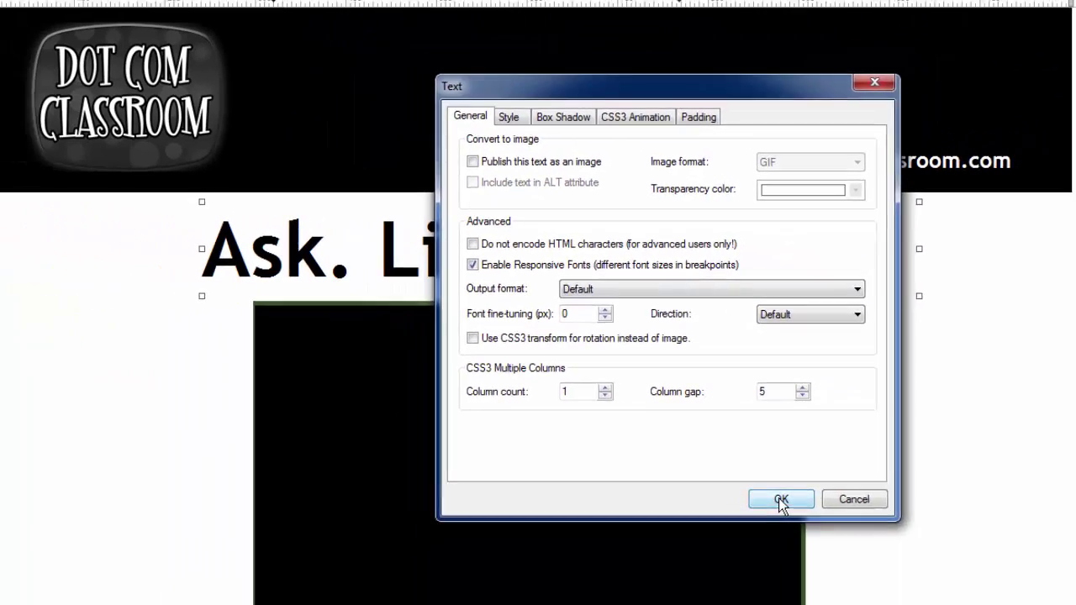
left_click(776, 560)
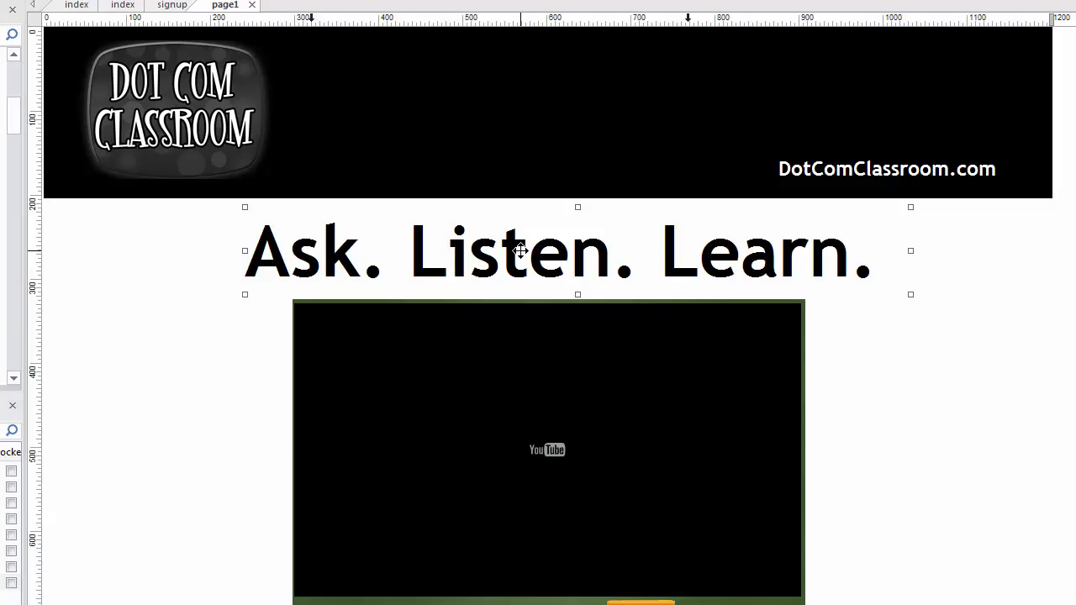
left_click_drag(523, 250, 534, 251)
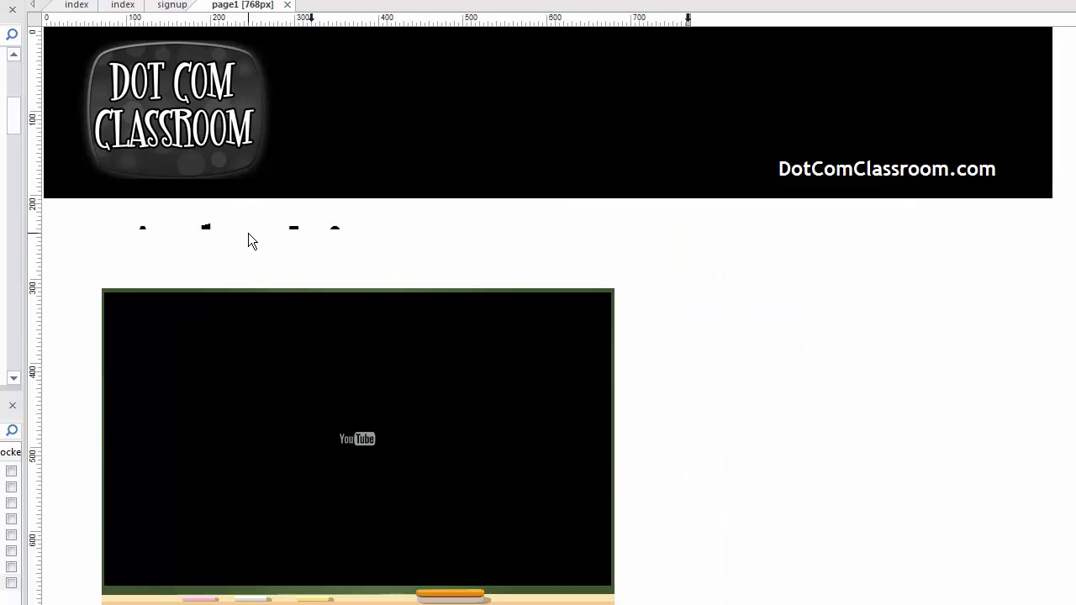
In the 768 px layout, widen the heading's text box to about 810 px and reduce the heading's font size
left_click(248, 233)
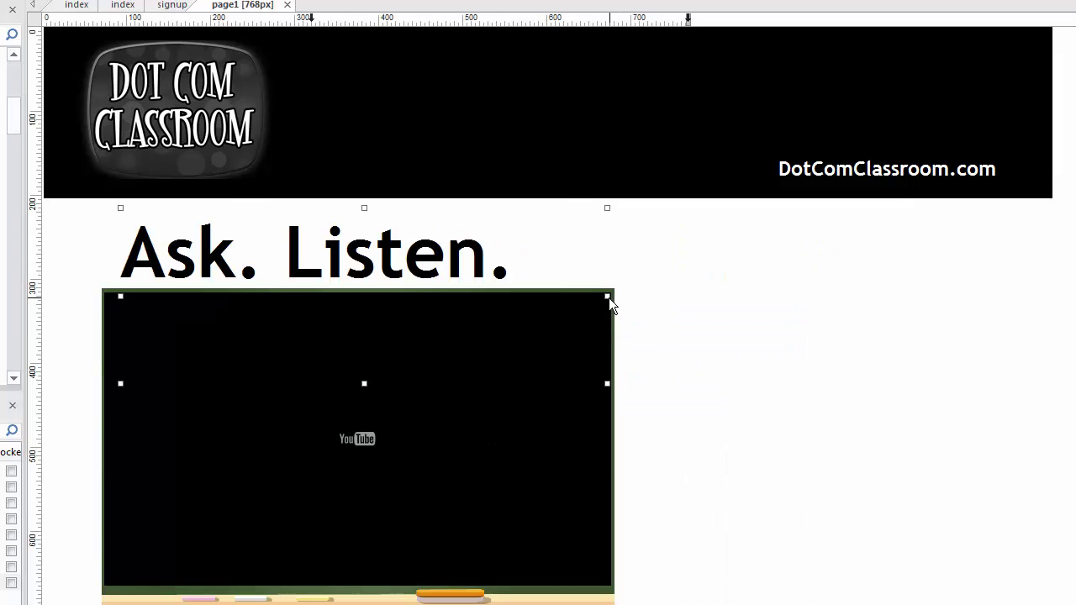
left_click_drag(609, 298, 802, 298)
left_click_drag(648, 270, 615, 260)
double_click(715, 260)
left_click_drag(716, 261, 89, 255)
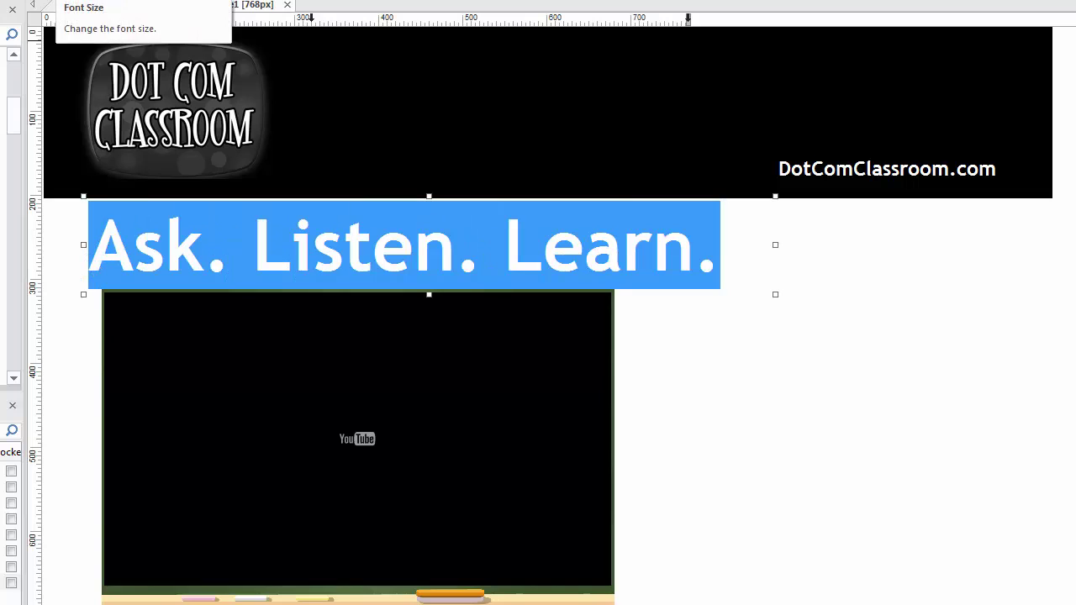
left_click(92, 1)
scroll(79, 26, "up", 2)
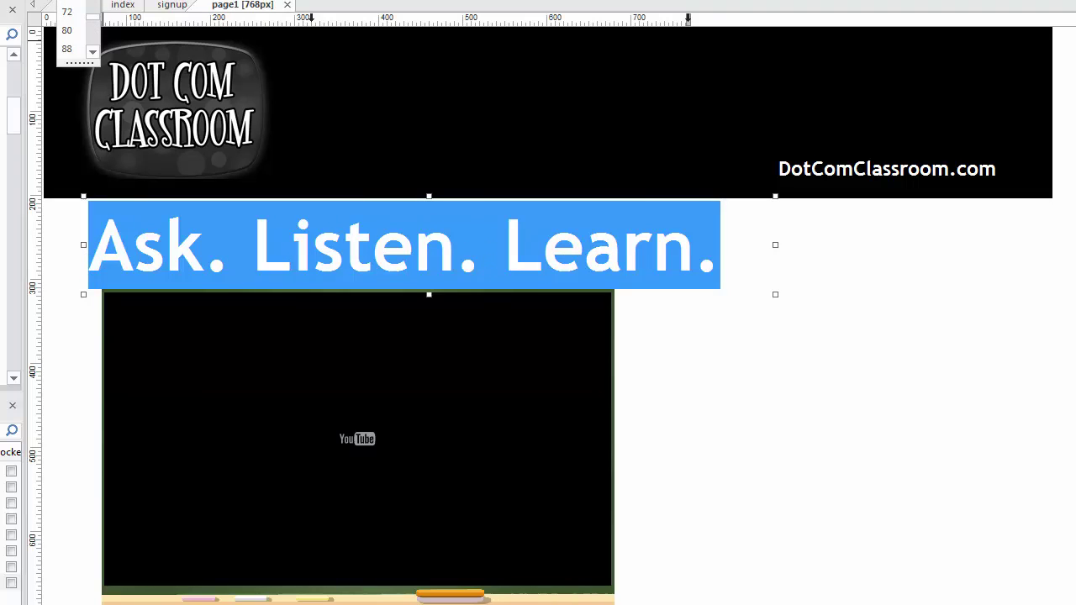
left_click(69, 9)
left_click(451, 264)
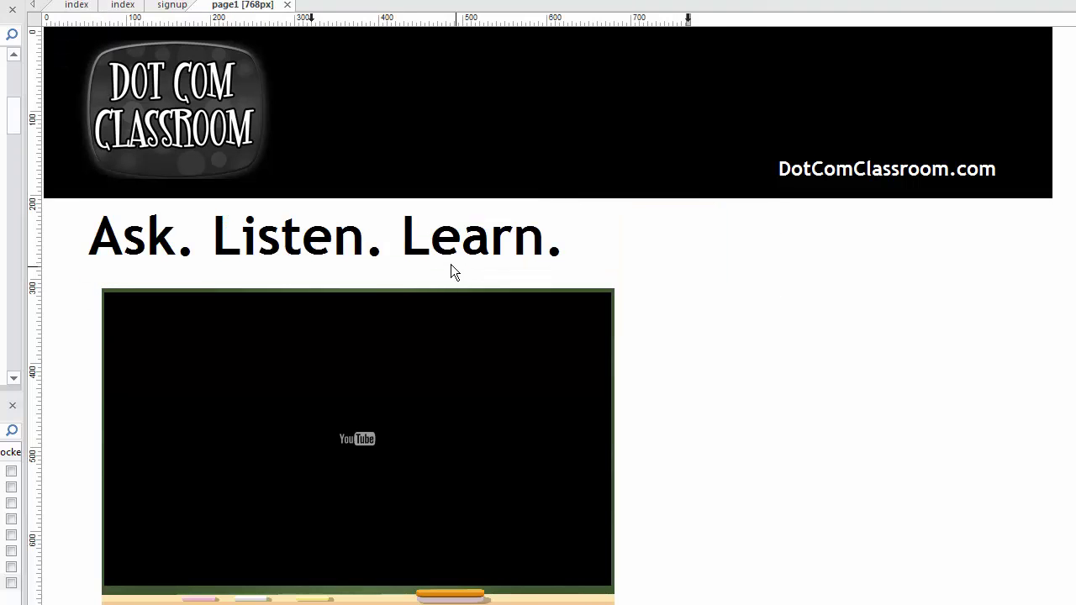
Center the smaller heading above the chalkboard in the 768 px layout and narrow its text box to about 600 px
left_click_drag(451, 264, 493, 270)
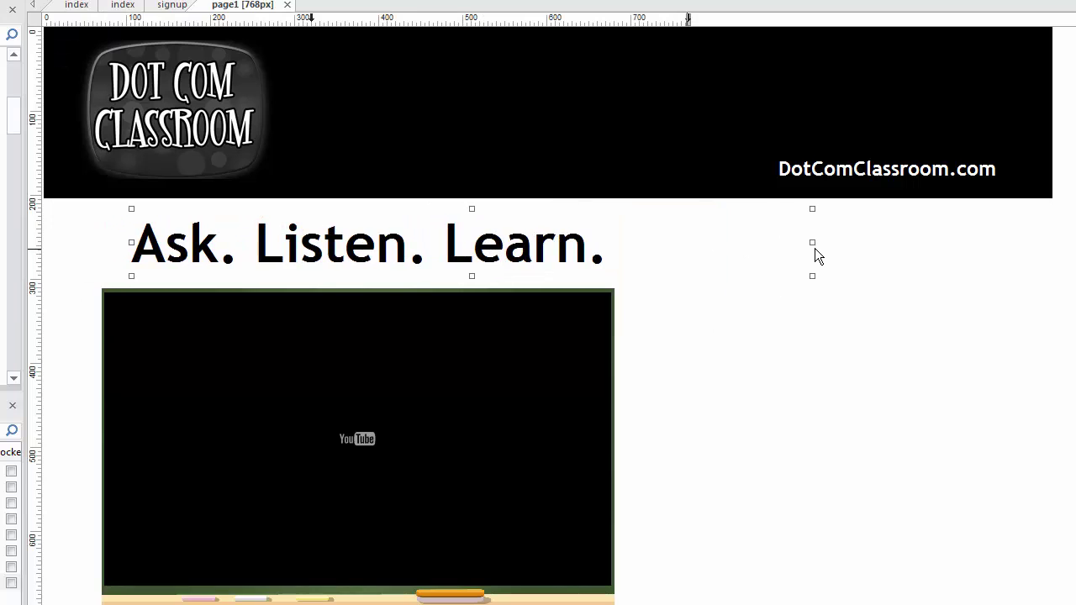
left_click_drag(810, 240, 635, 243)
In the 320 px layout, reduce the heading's font size and fit its text box to about 220 px wide above the chalkboard
left_click(311, 17)
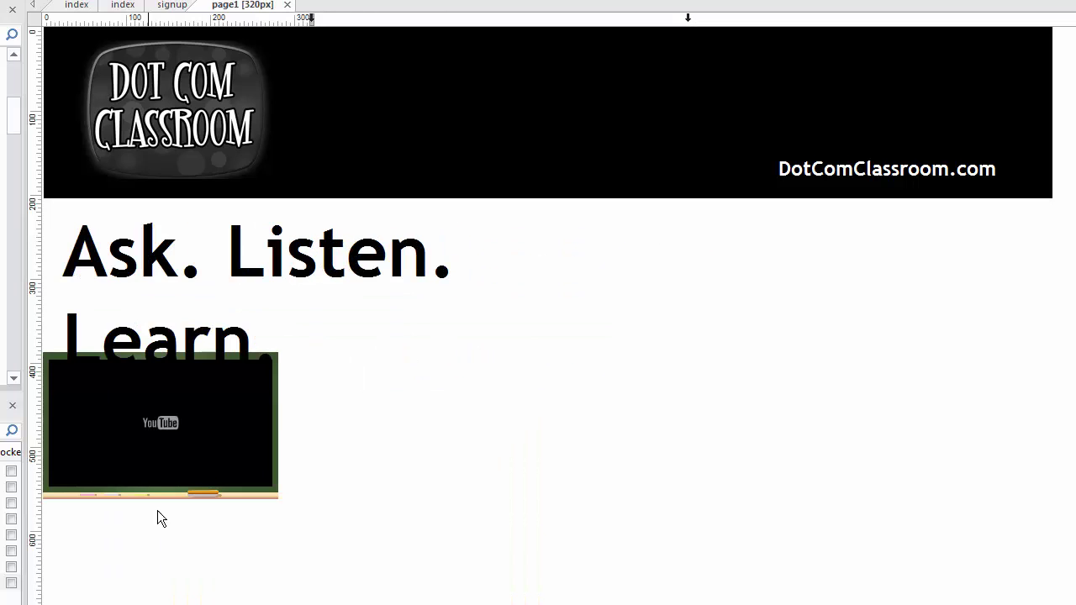
left_click(186, 311)
left_click_drag(273, 360, 7, 231)
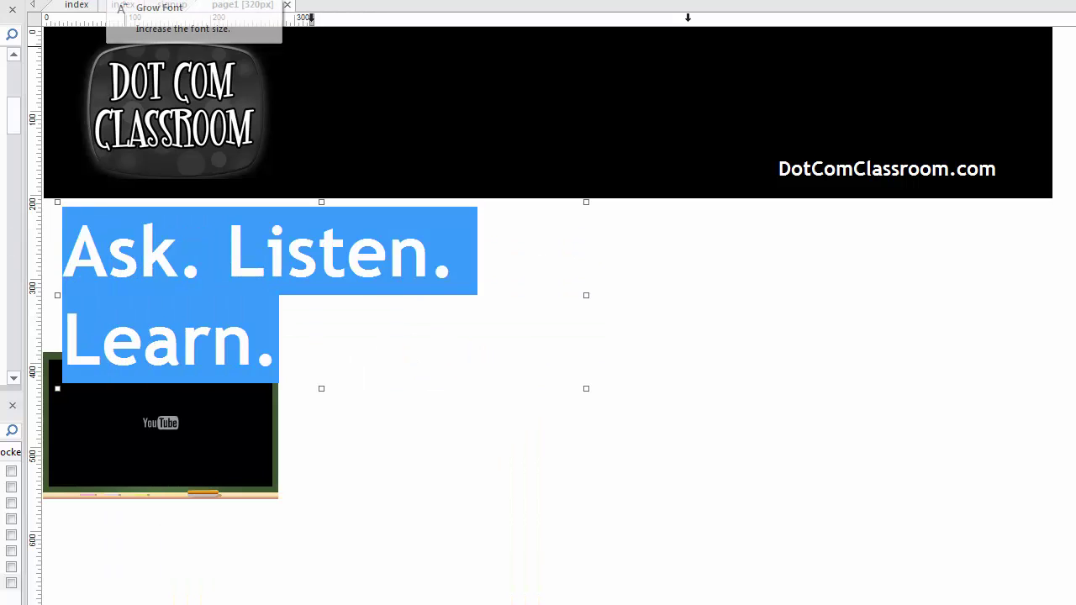
left_click(94, 2)
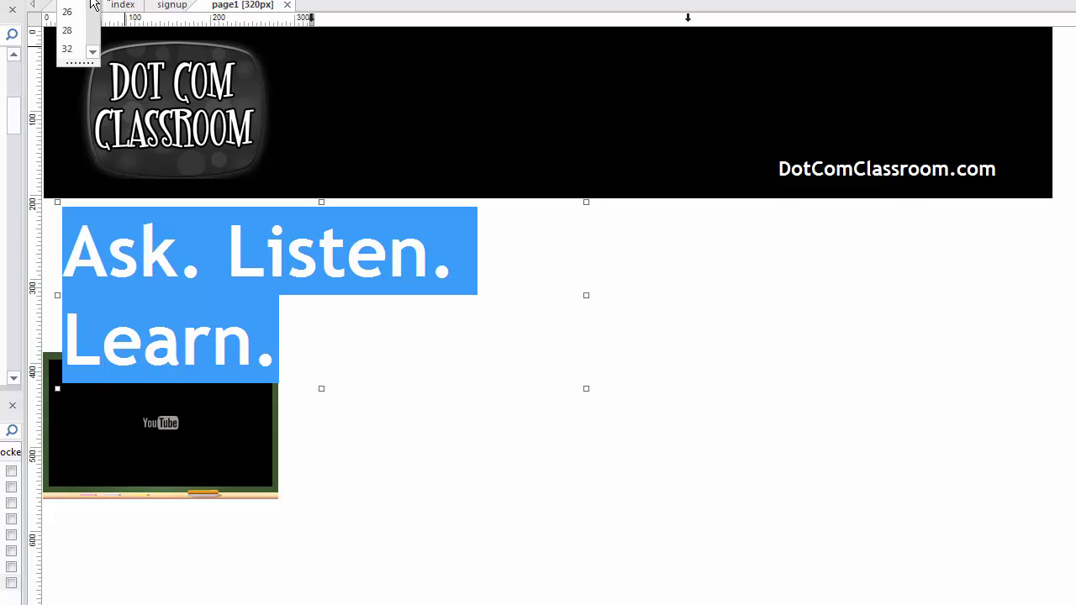
scroll(72, 29, "up", 3)
left_click(67, 31)
left_click(394, 300)
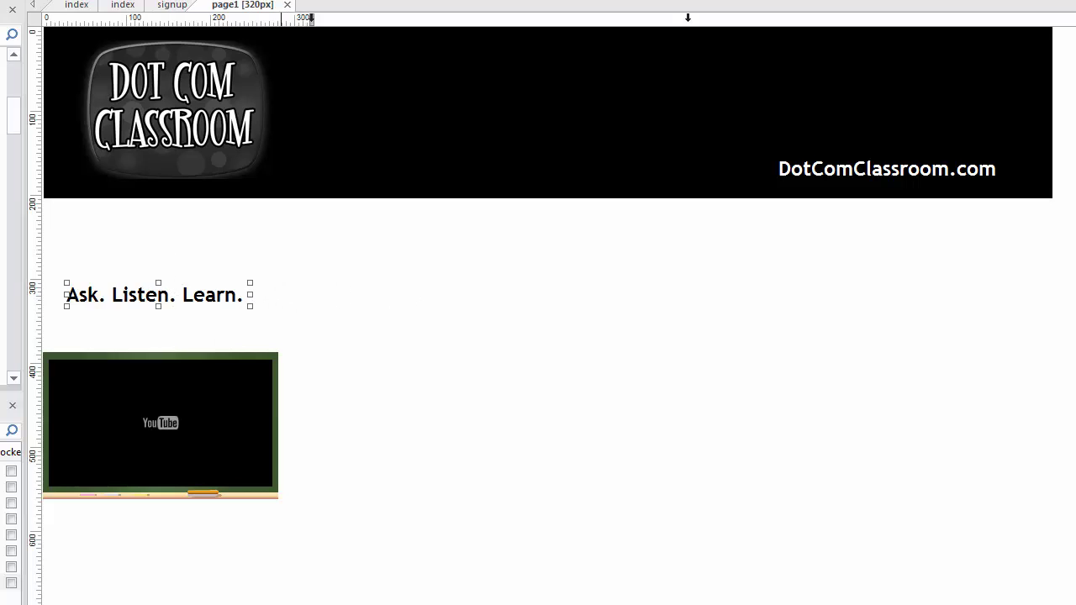
Check the heading's font size in the 768 px layout and the default layout
left_click(688, 17)
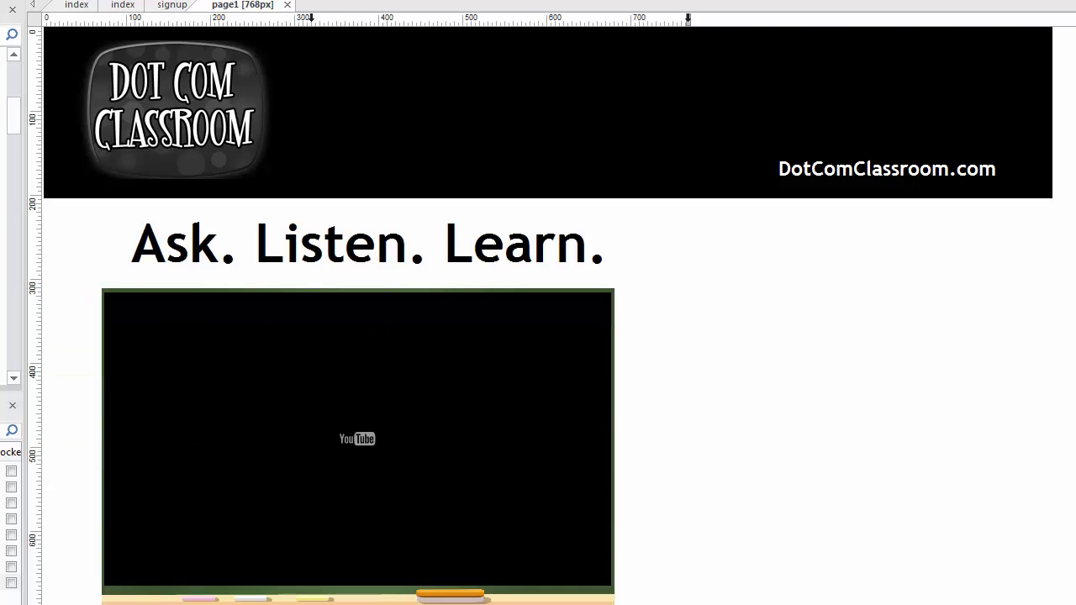
left_click(841, 17)
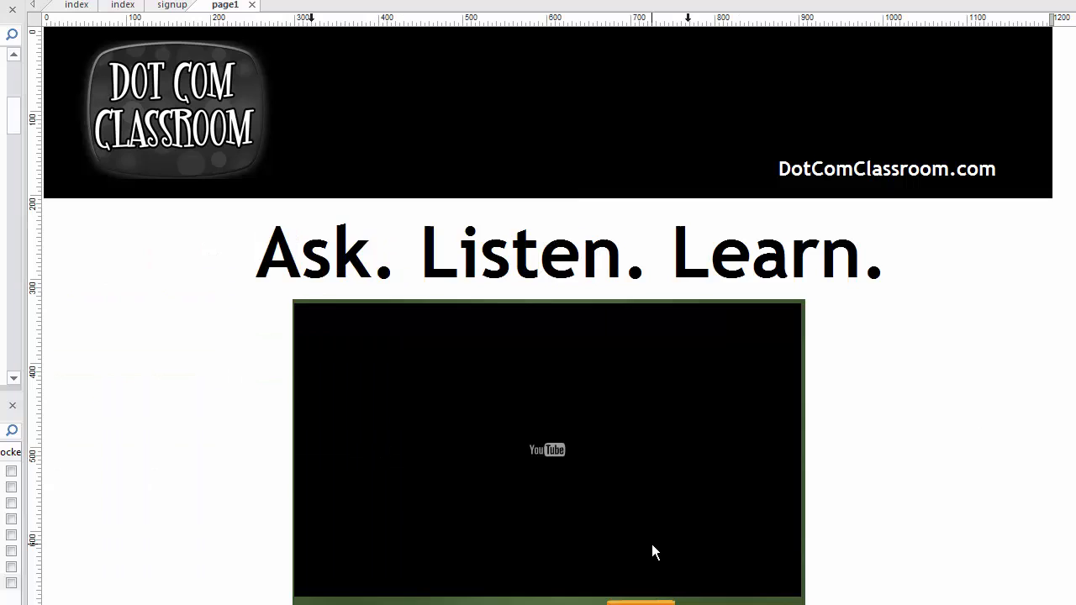
In the 768 px layout, move the DotComClassroom.com text inside the page width and narrow the black header to about 768 px
left_click(514, 58)
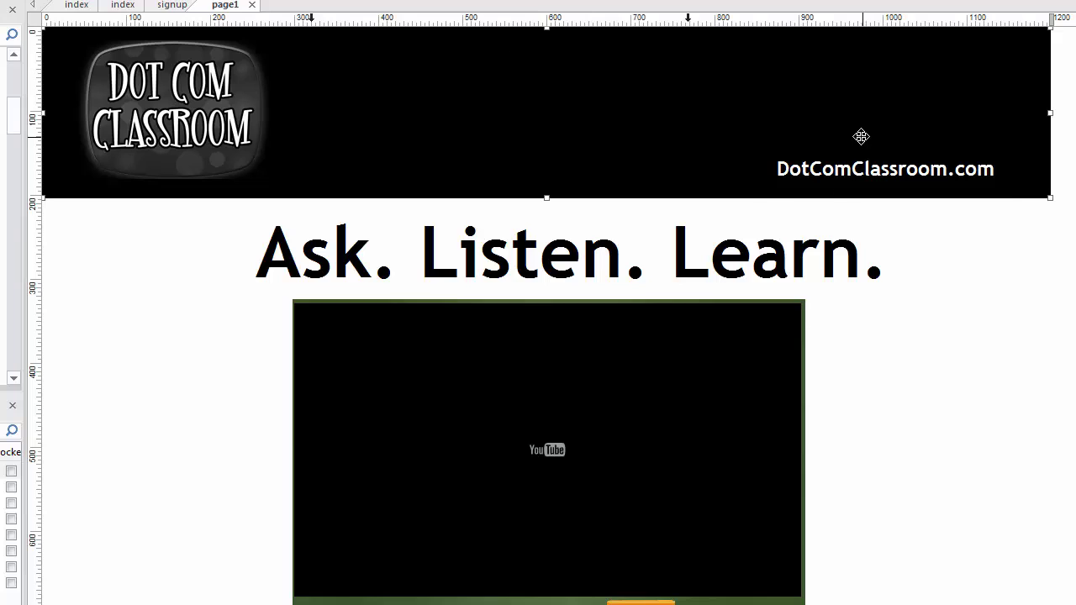
left_click(687, 18)
left_click(500, 95)
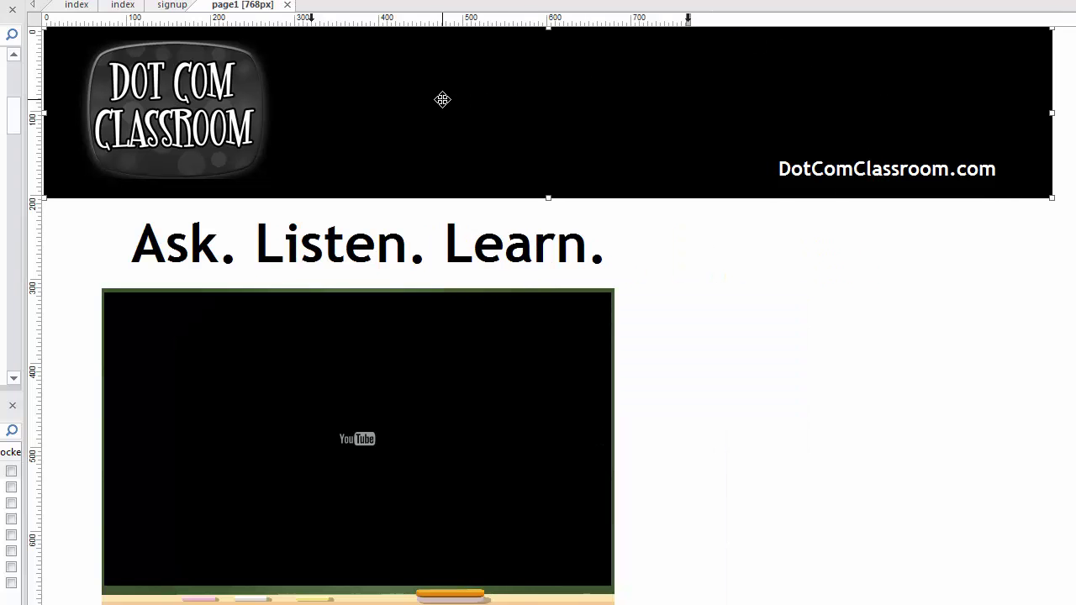
left_click_drag(839, 171, 464, 161)
left_click(1047, 108)
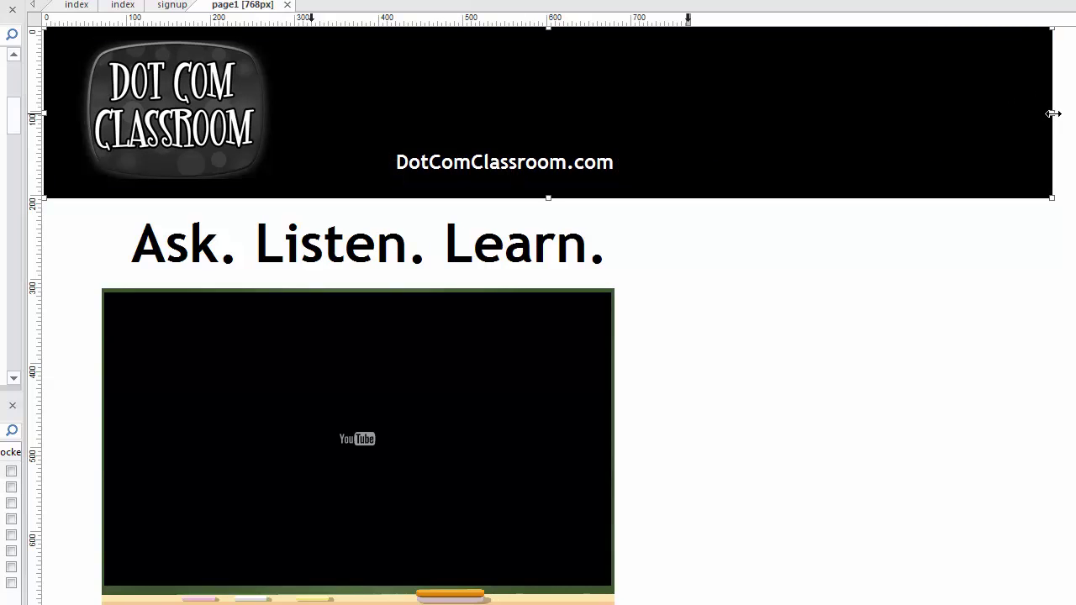
left_click_drag(1051, 113, 689, 107)
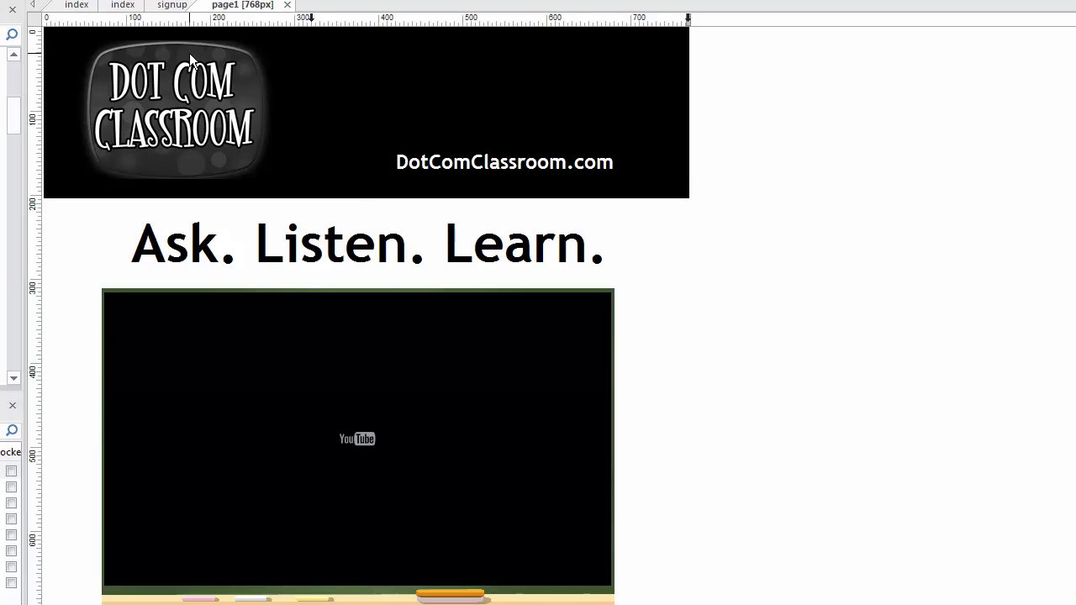
In the 320 px layout, shrink the header logo to about 160 px wide, shift it right and place the DotComClassroom.com text beneath it
left_click(311, 18)
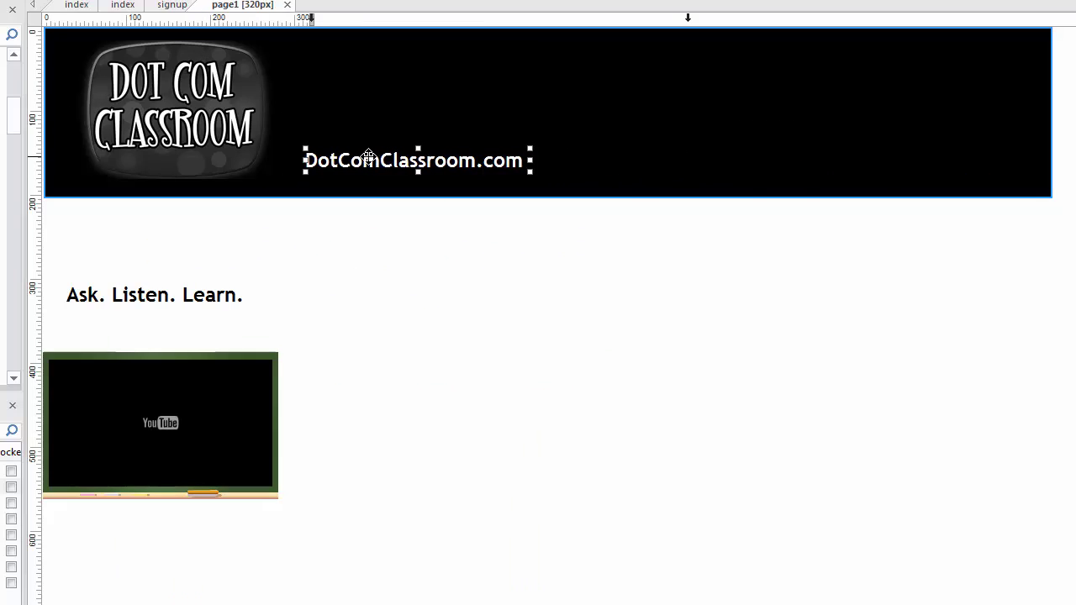
left_click(129, 99)
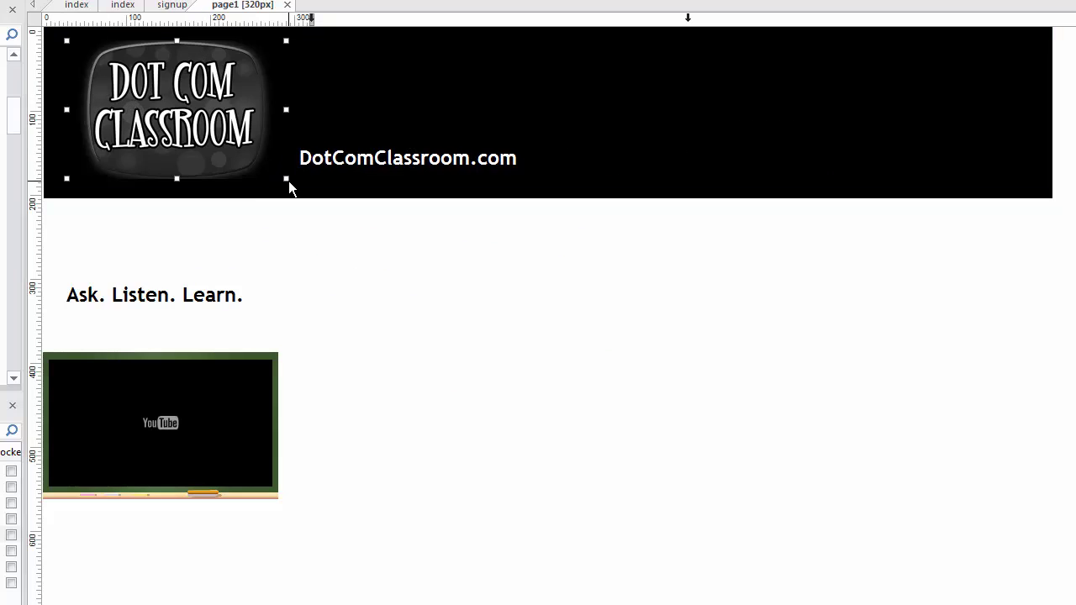
left_click_drag(288, 178, 206, 127)
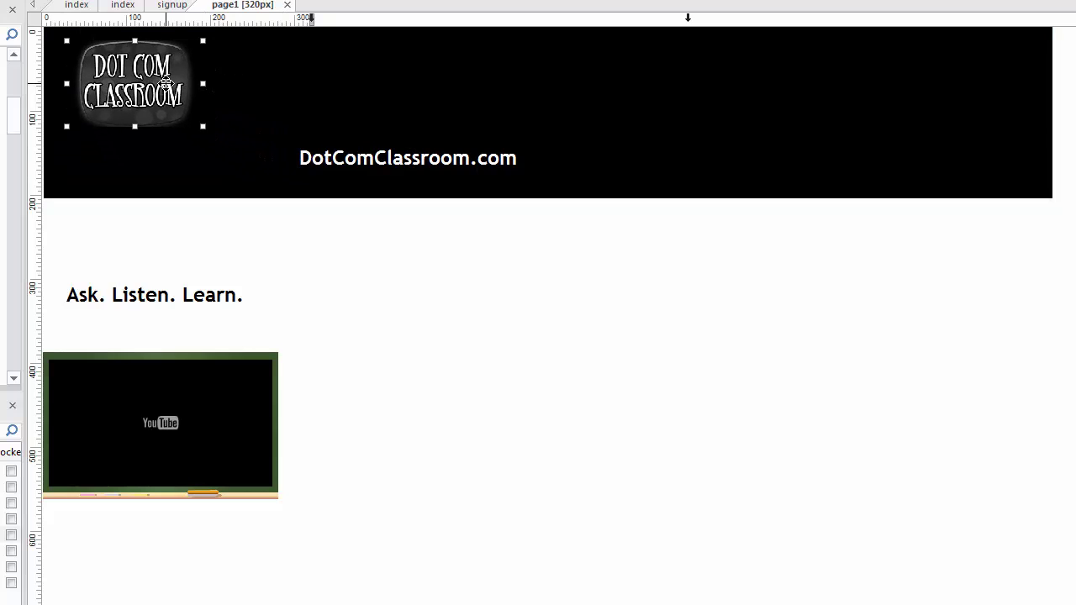
left_click_drag(168, 80, 194, 80)
left_click_drag(403, 157, 160, 168)
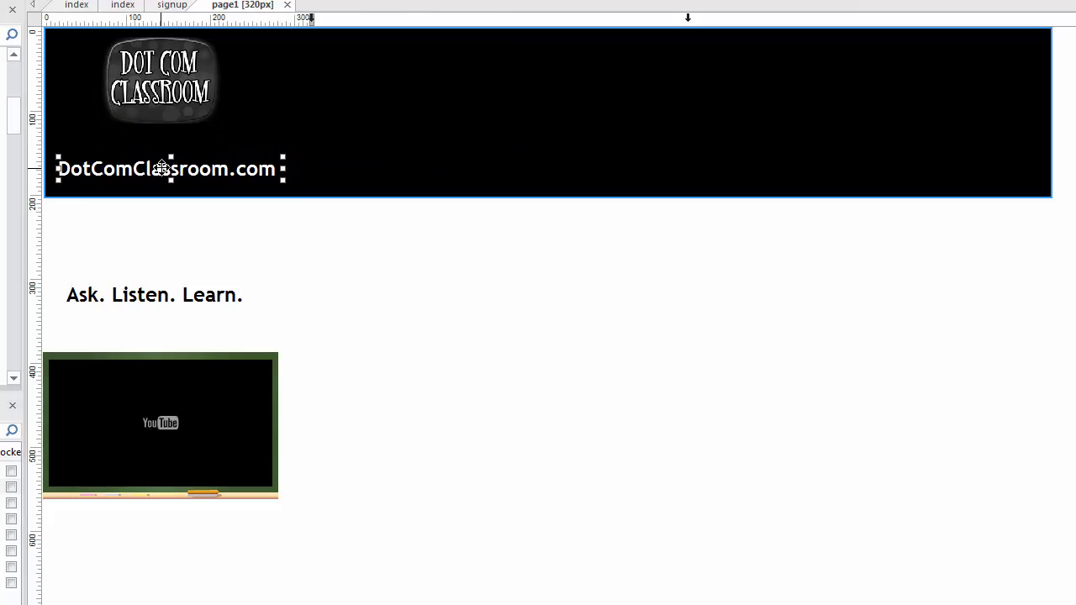